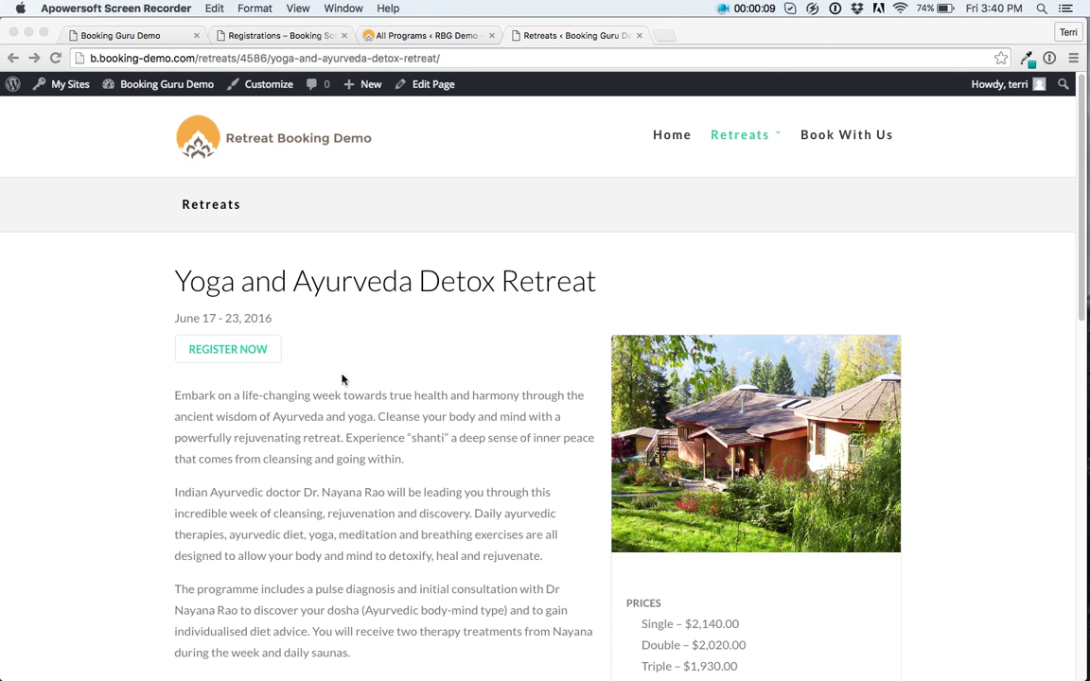
- Open the registration form for the Yoga and Ayurveda Detox Retreat
click(281, 356)
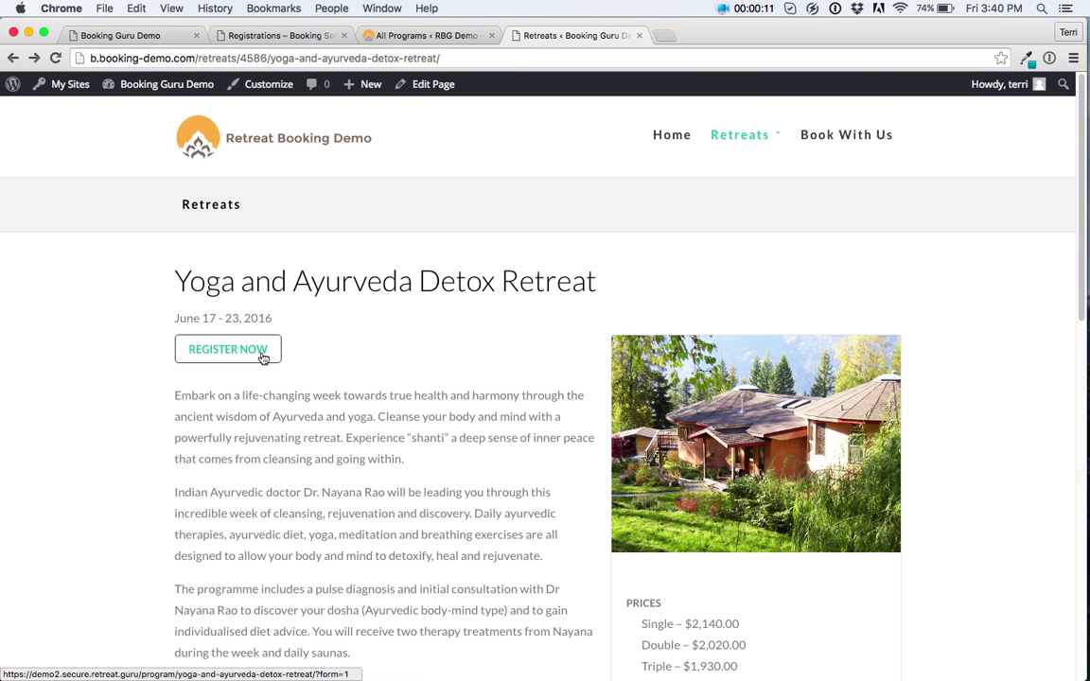
click(259, 358)
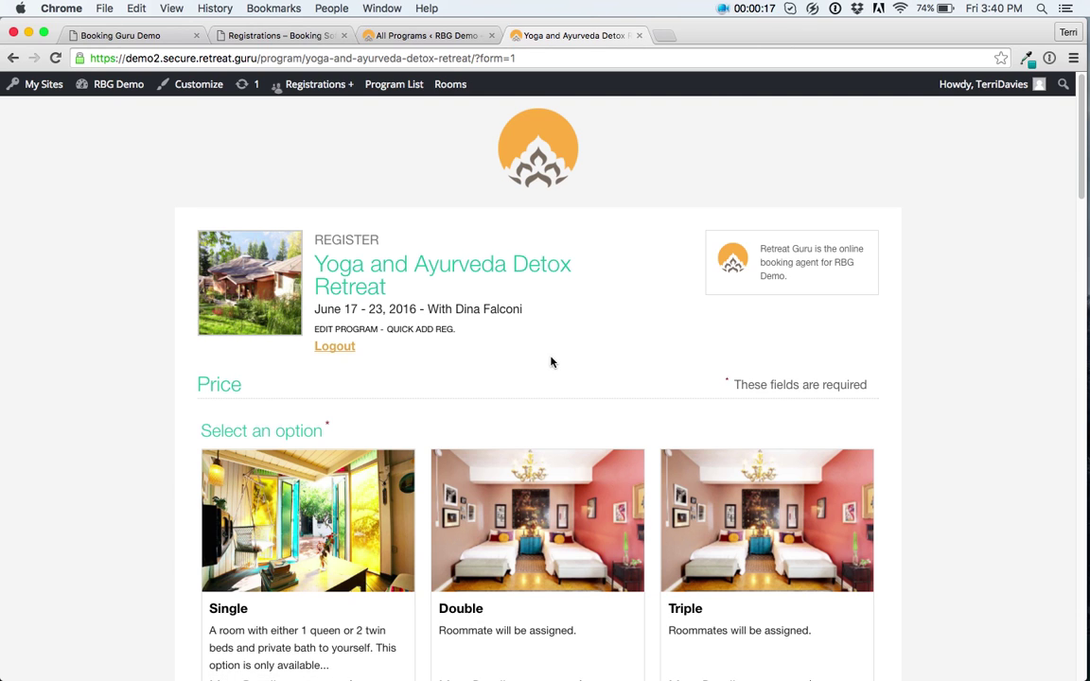
- Choose the Double room option and set its number of guests to 2
scroll(551, 361, down, 1)
scroll(551, 362, down, 3)
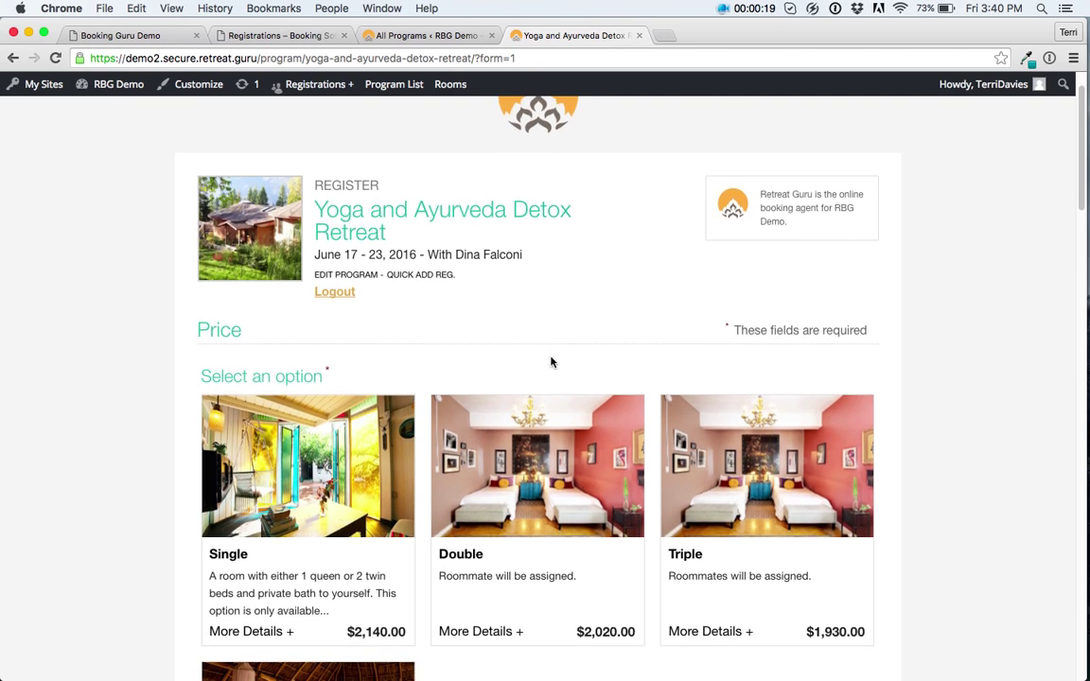
scroll(552, 362, down, 3)
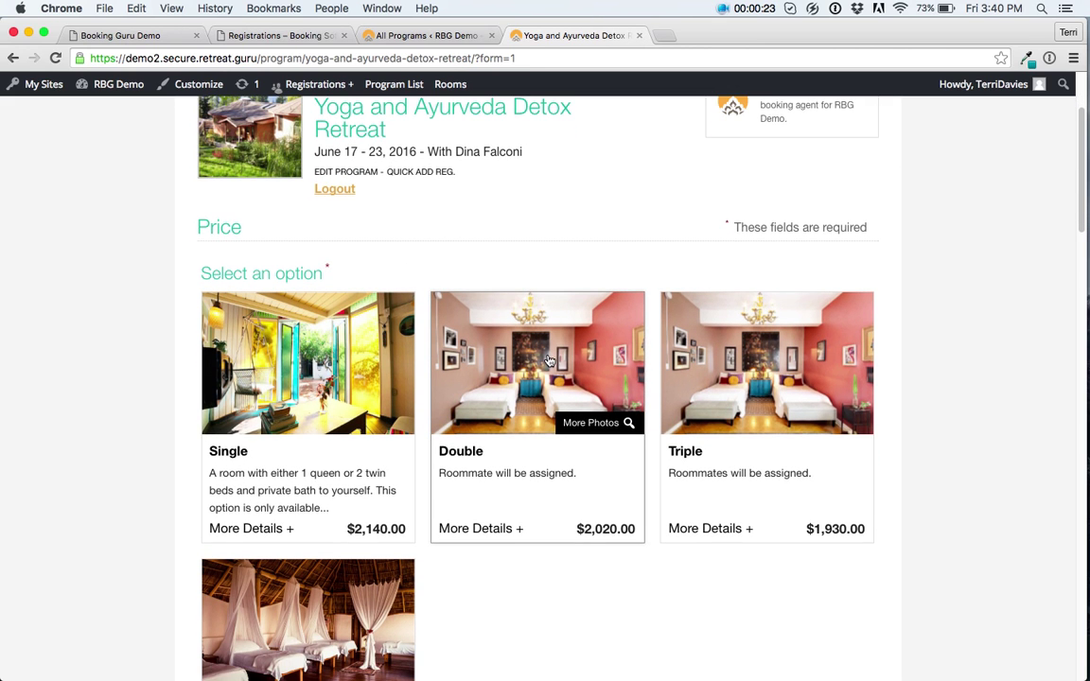
click(505, 401)
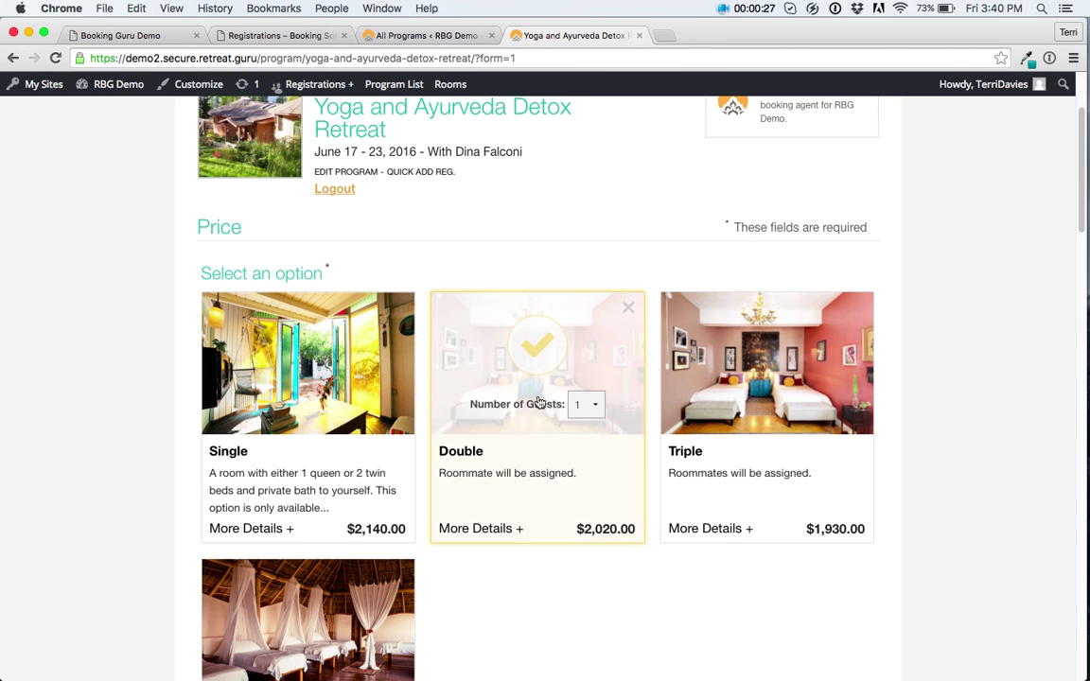
click(579, 405)
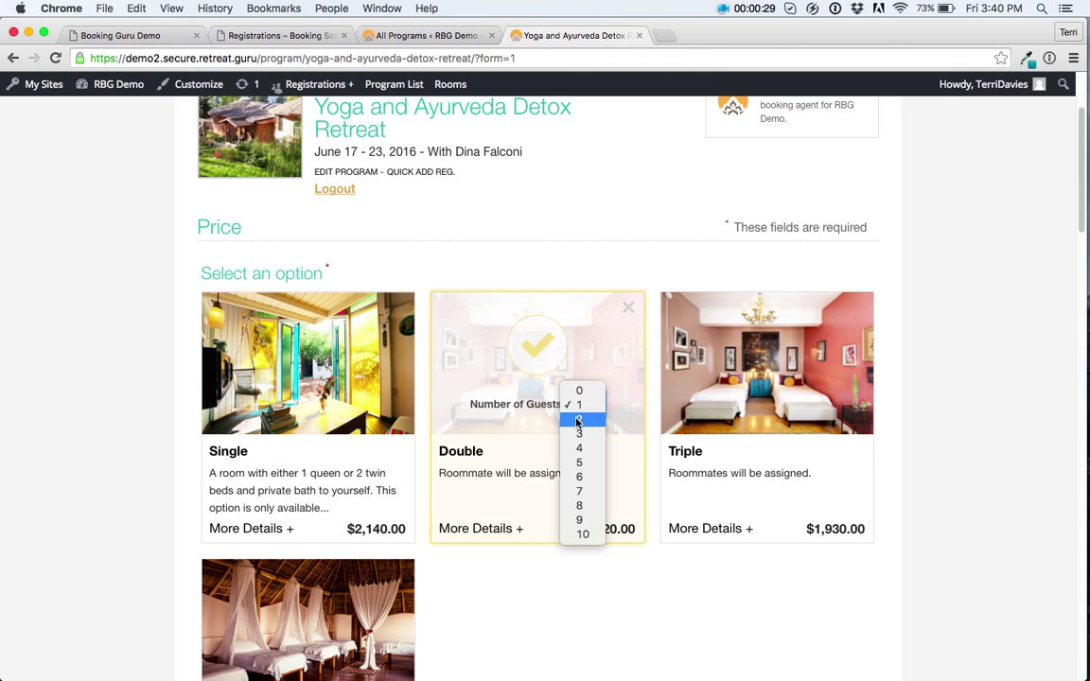
click(556, 616)
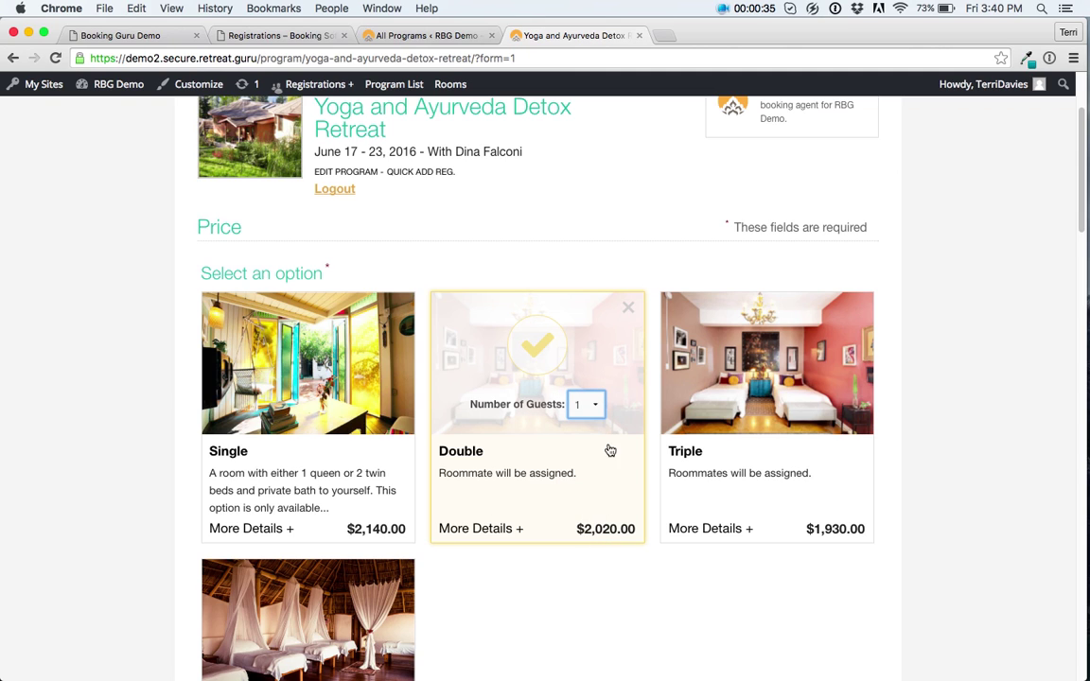
click(593, 406)
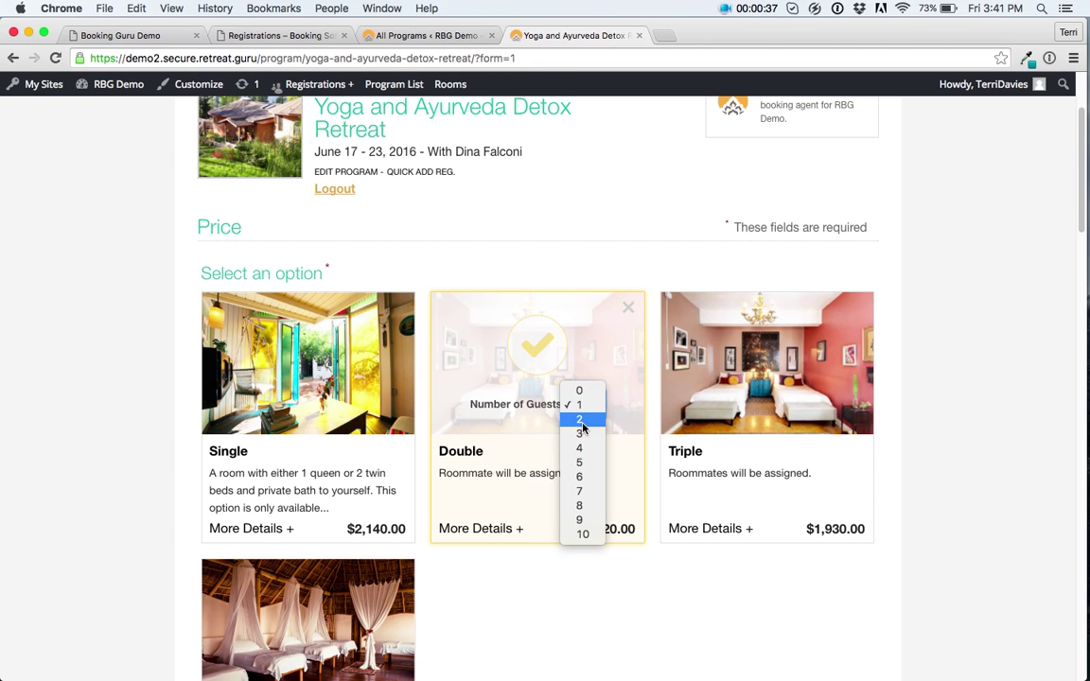
click(580, 421)
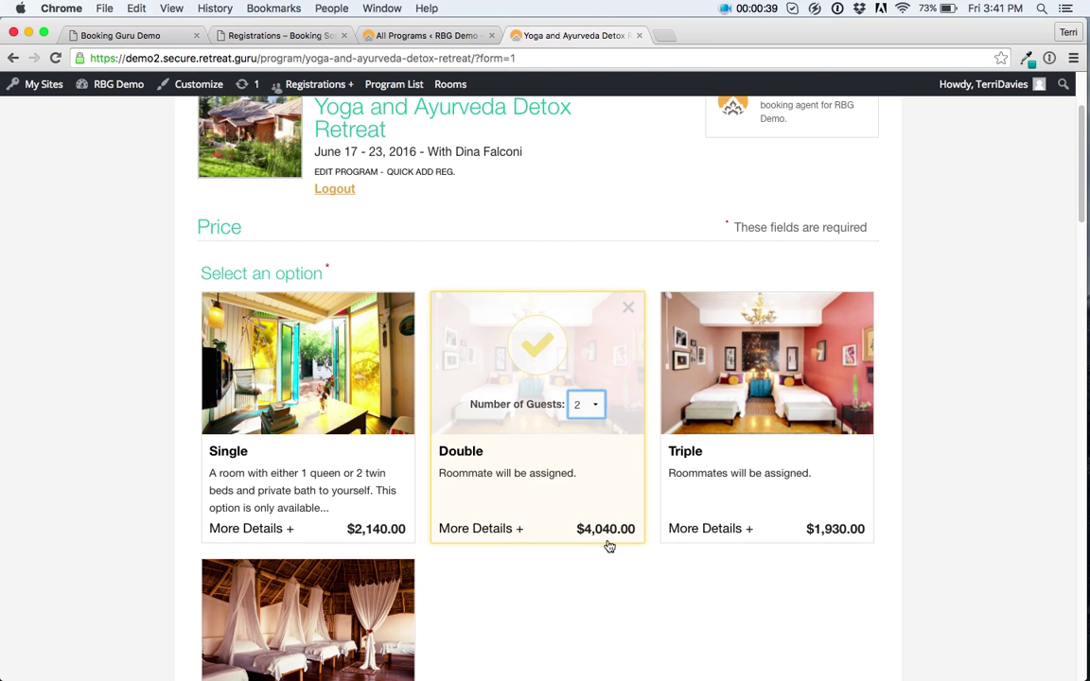
- Examine the group guest rows, the optional items and the participant information fields of the registration form
scroll(611, 571, down, 1)
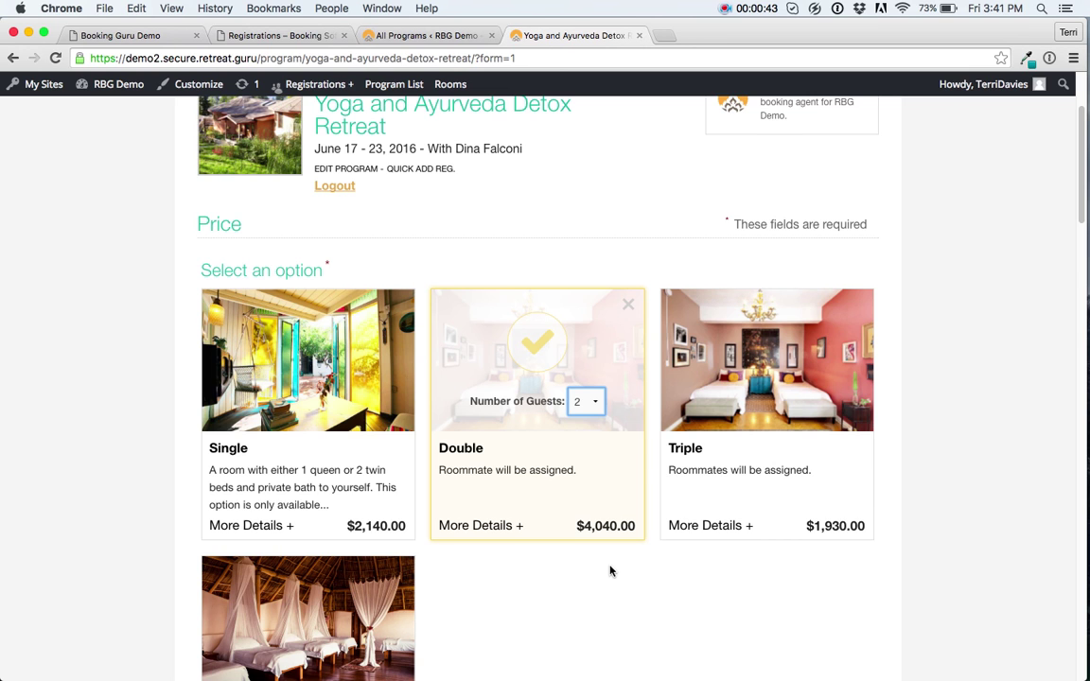
scroll(611, 571, down, 5)
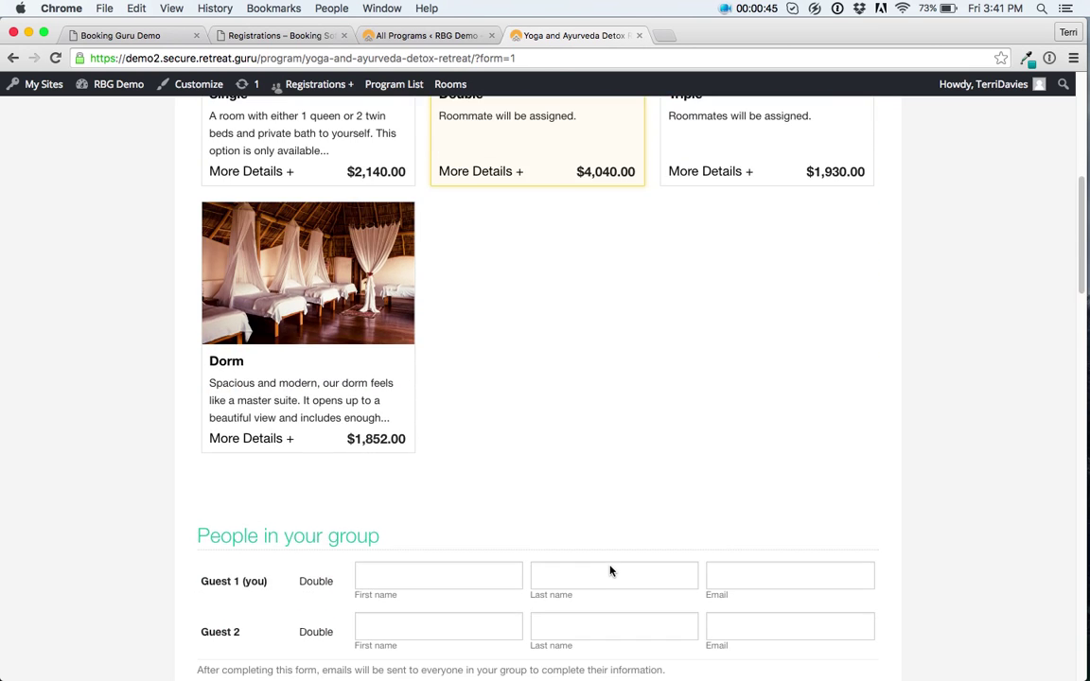
scroll(611, 571, down, 2)
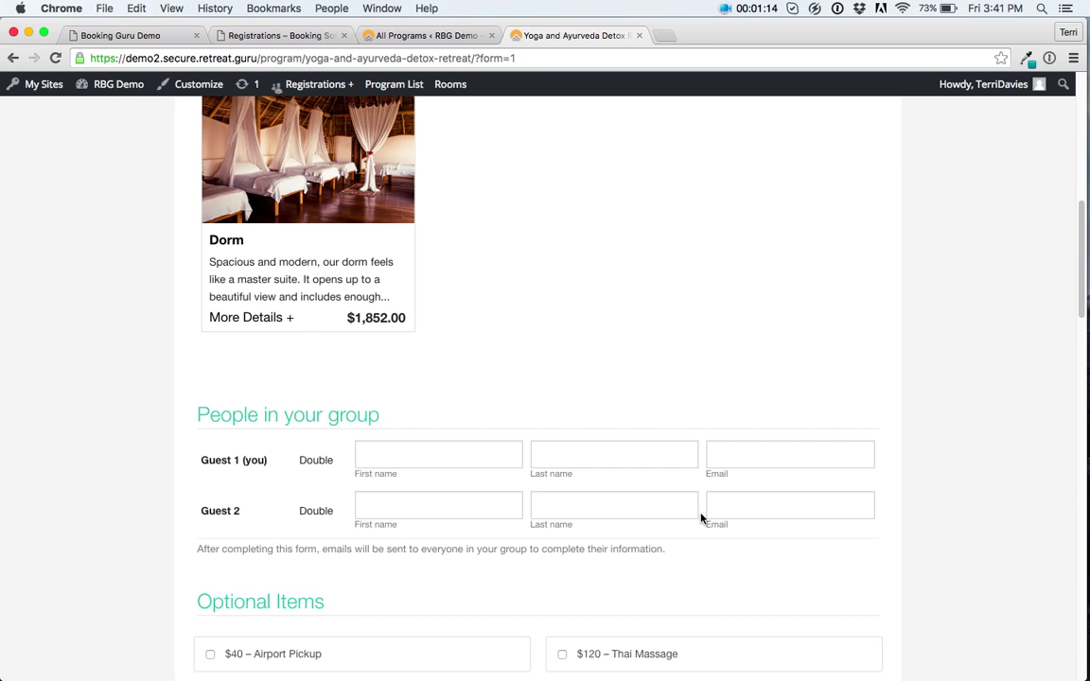
scroll(701, 515, down, 7)
scroll(701, 519, down, 5)
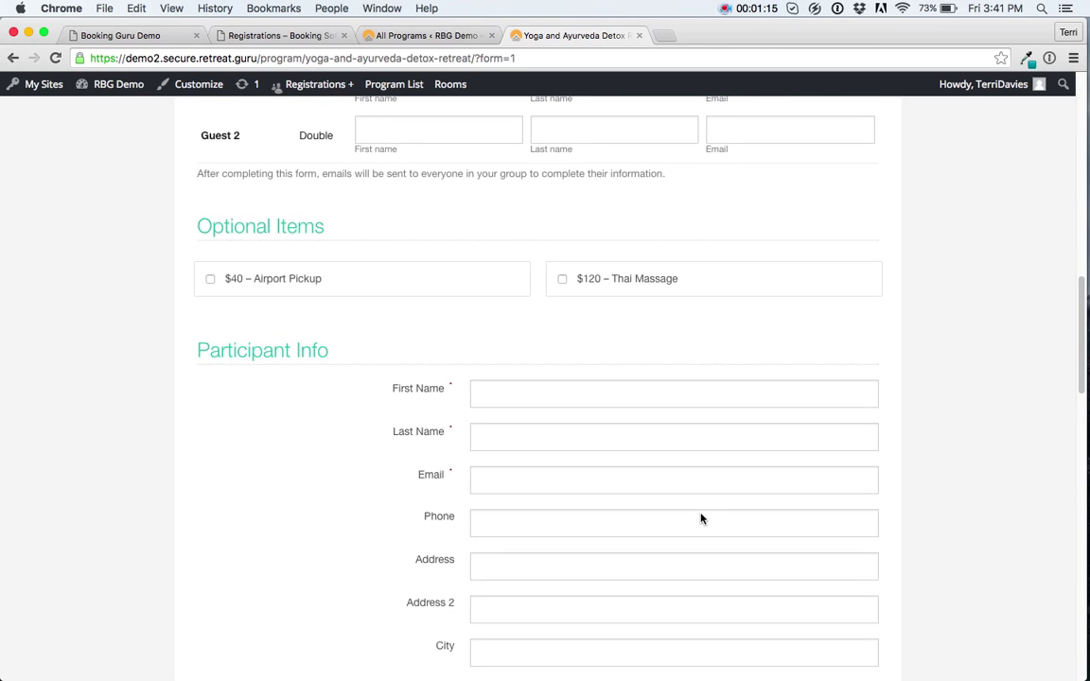
scroll(702, 518, down, 1)
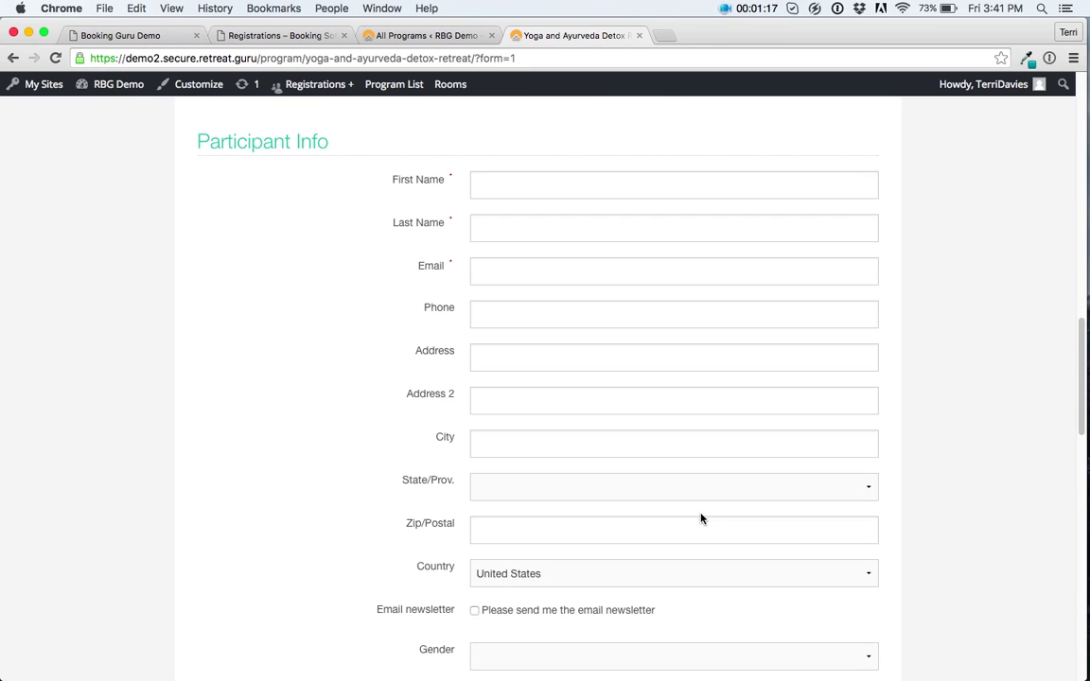
scroll(701, 518, down, 1)
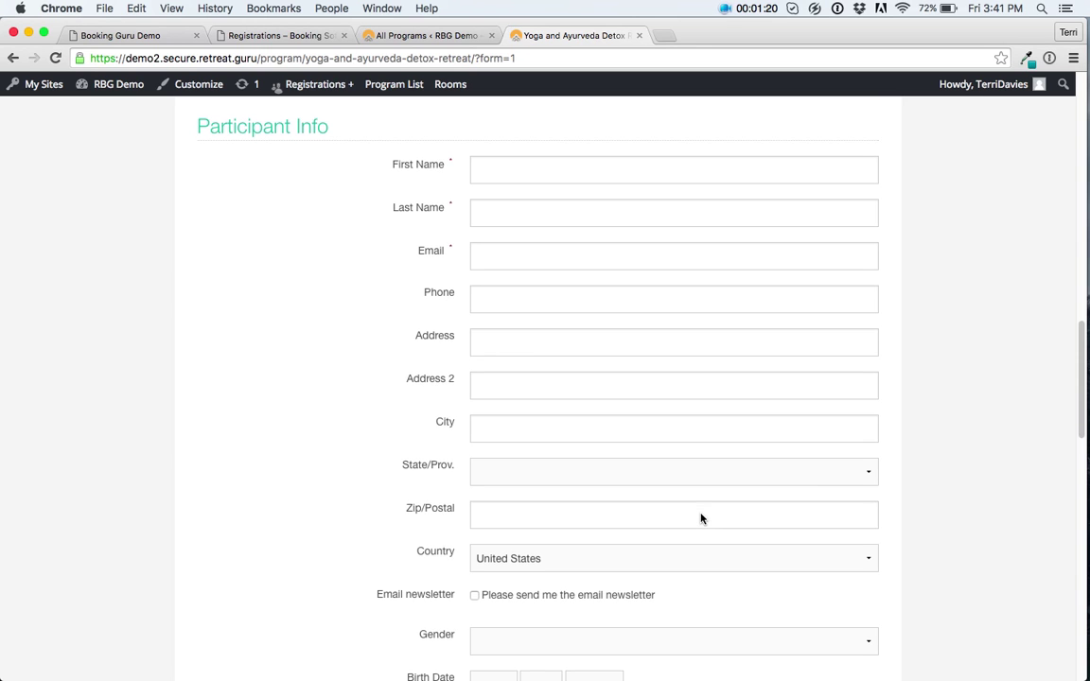
scroll(702, 518, down, 2)
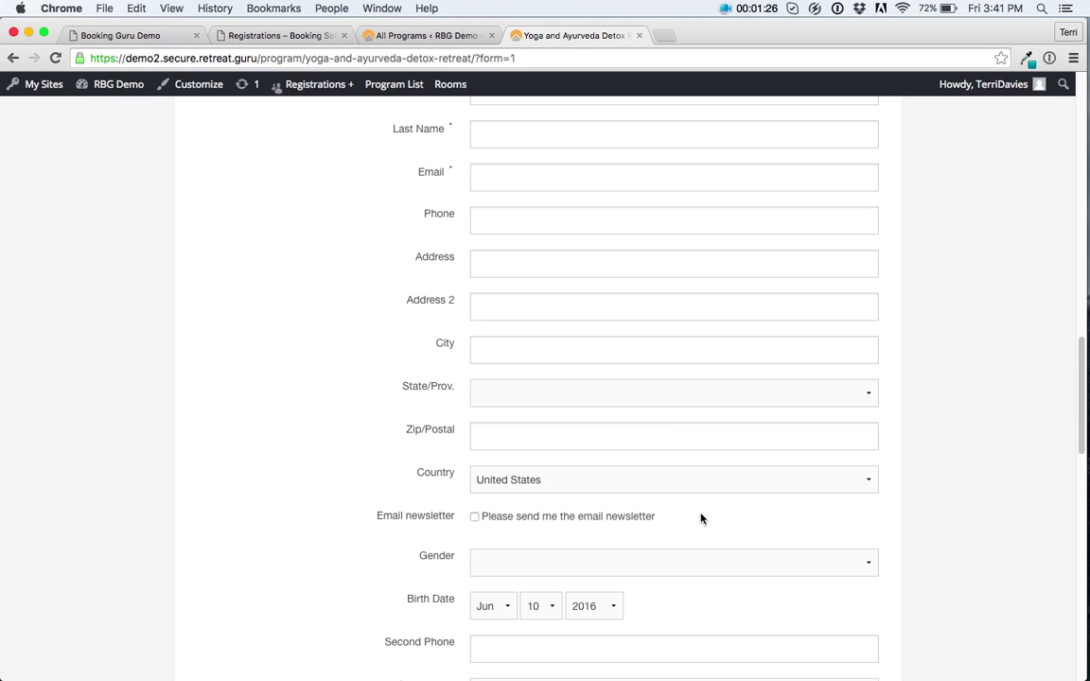
scroll(702, 518, down, 7)
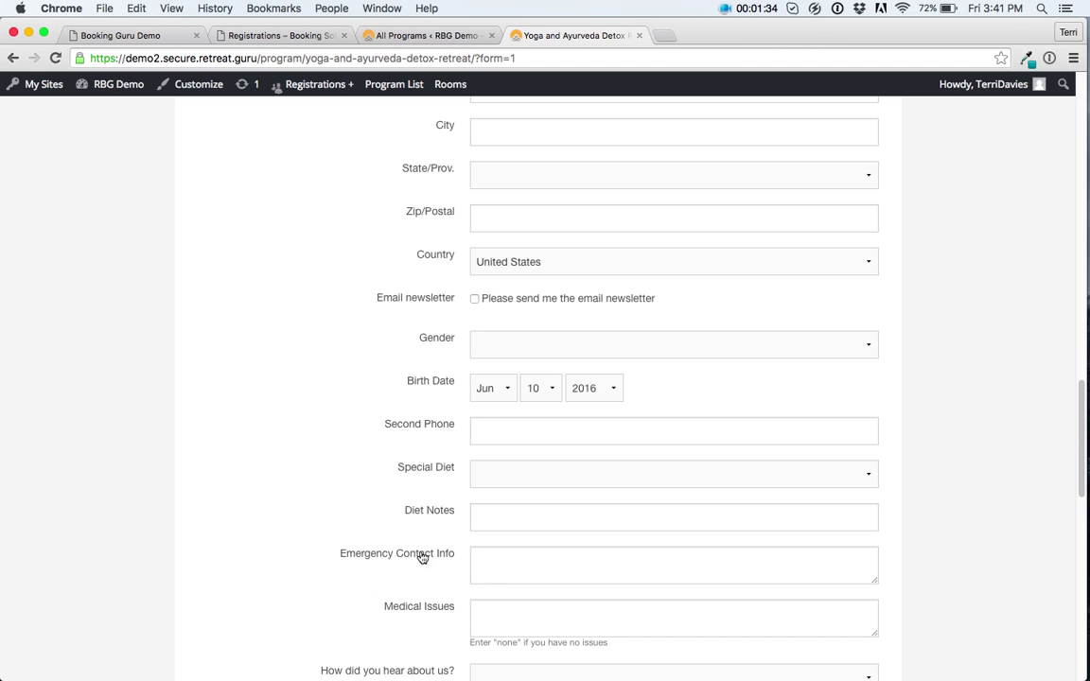
- Add both optional items to the registration: the $40 Airport Pickup and the $120 Thai Massage
scroll(369, 530, up, 5)
scroll(369, 531, up, 3)
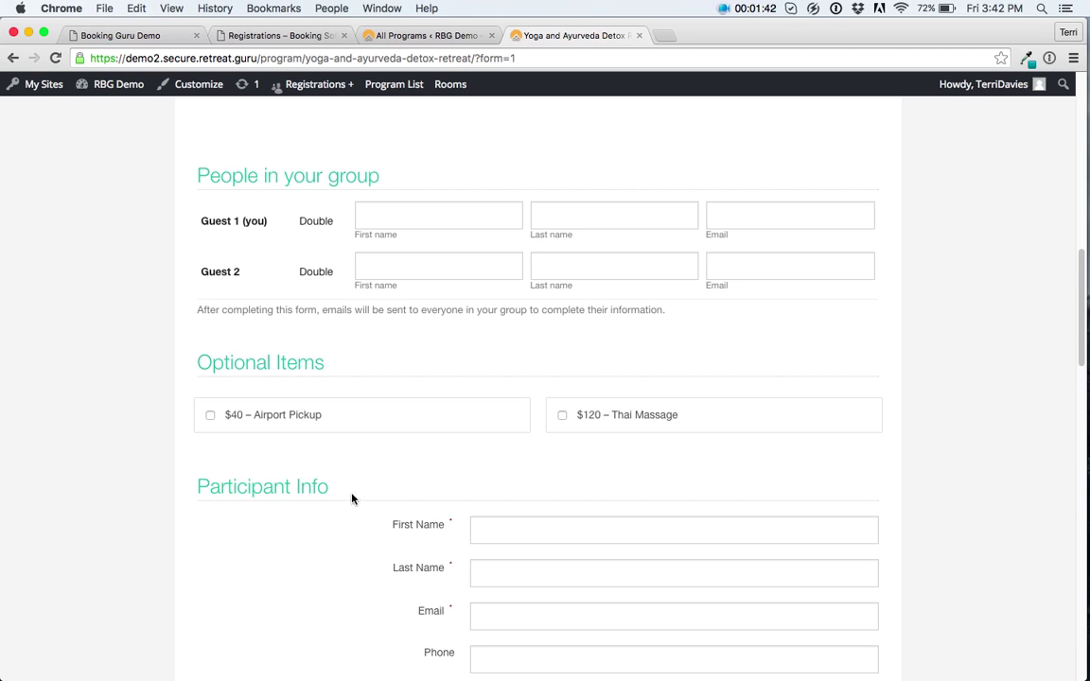
click(211, 417)
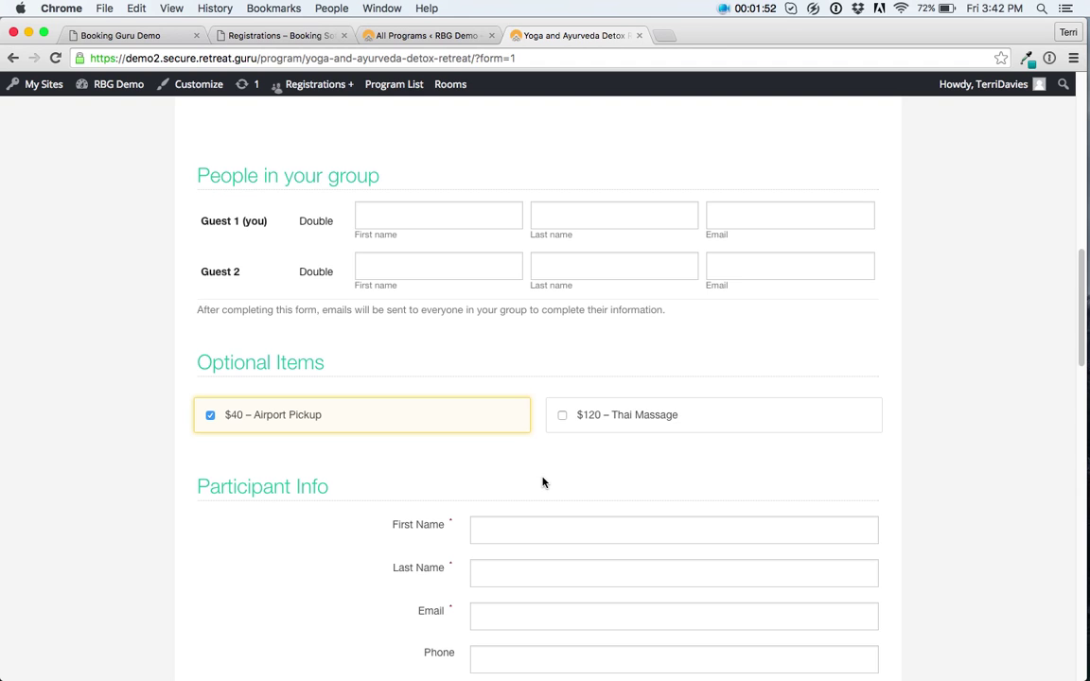
click(562, 416)
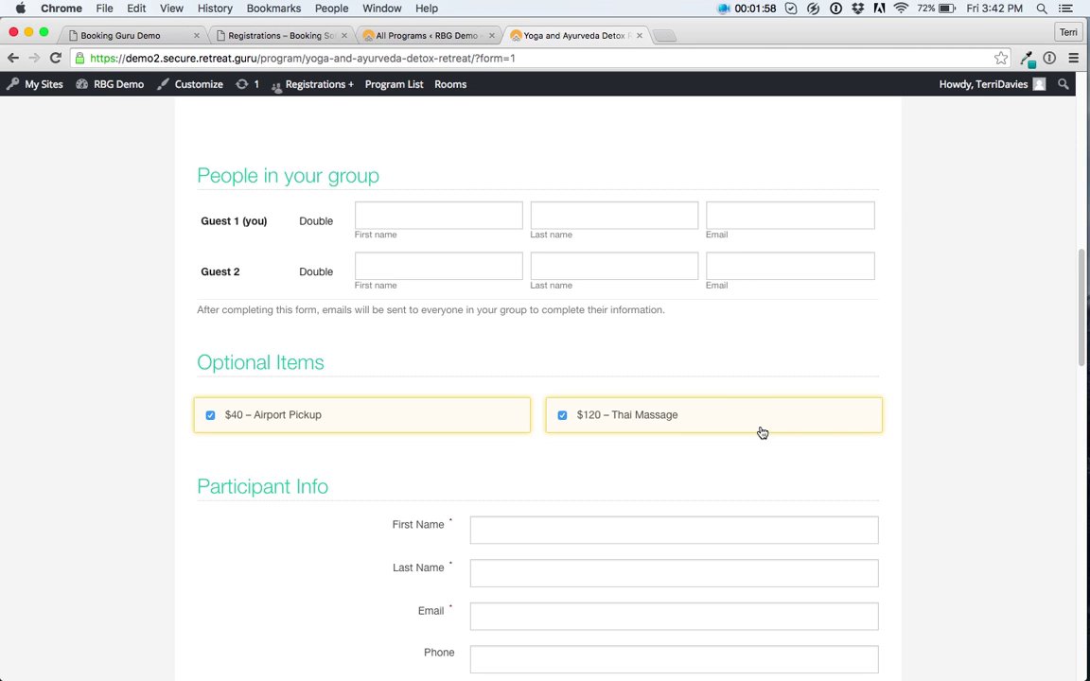
- Answer the Yoga Experience question with 2-5 years, and review the Donate and Payment sections
scroll(762, 432, down, 5)
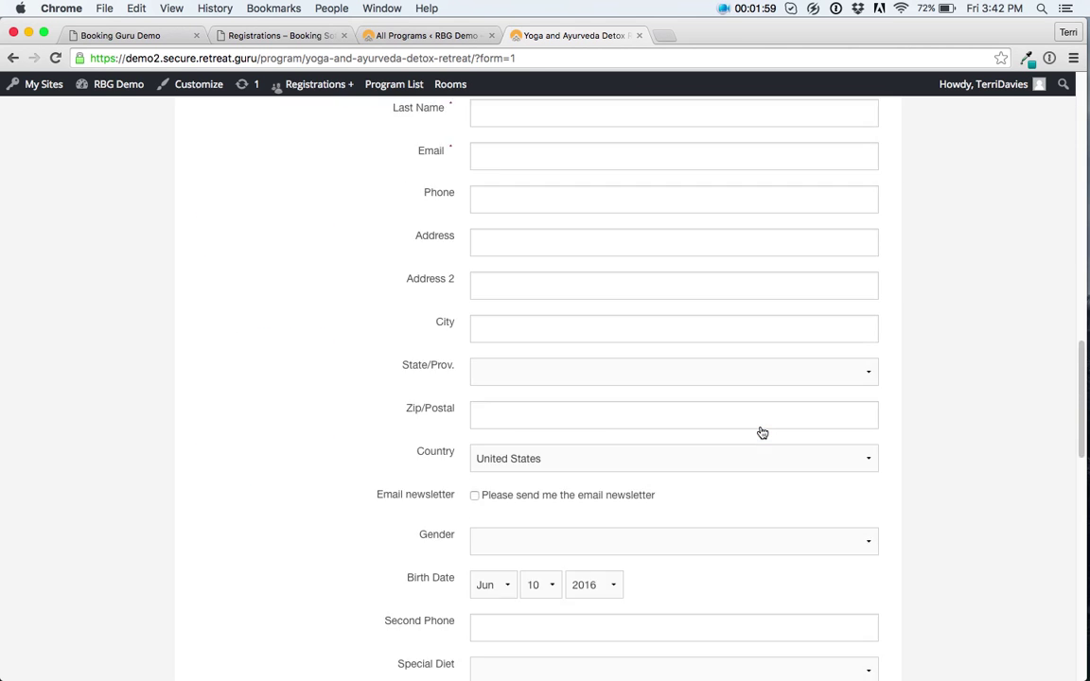
scroll(762, 432, down, 2)
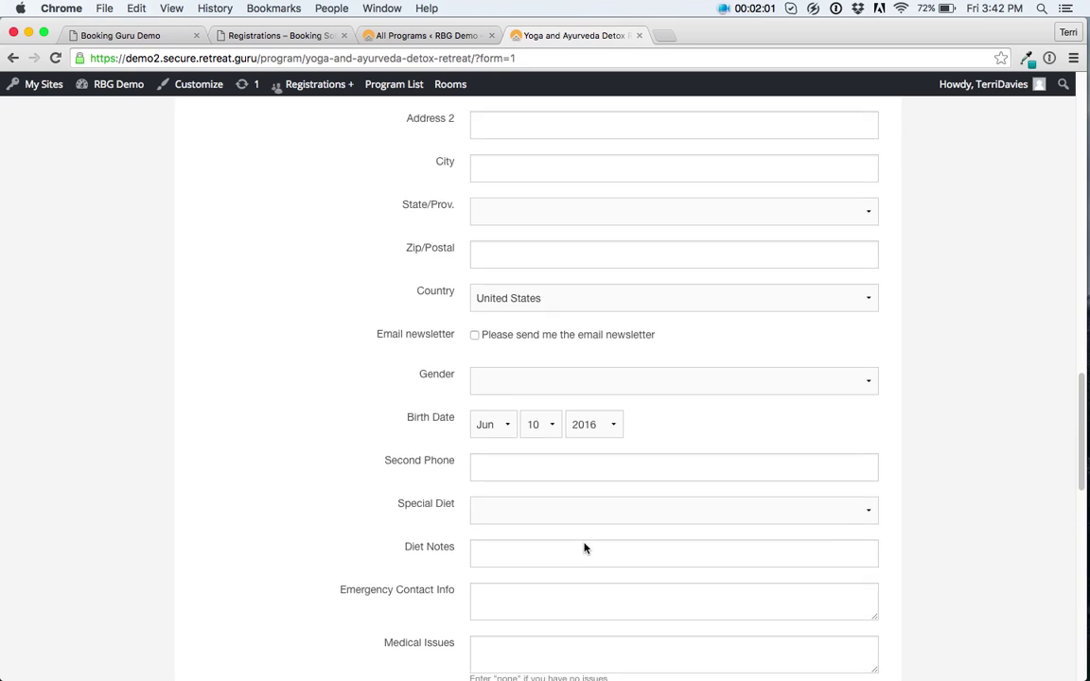
scroll(585, 548, down, 4)
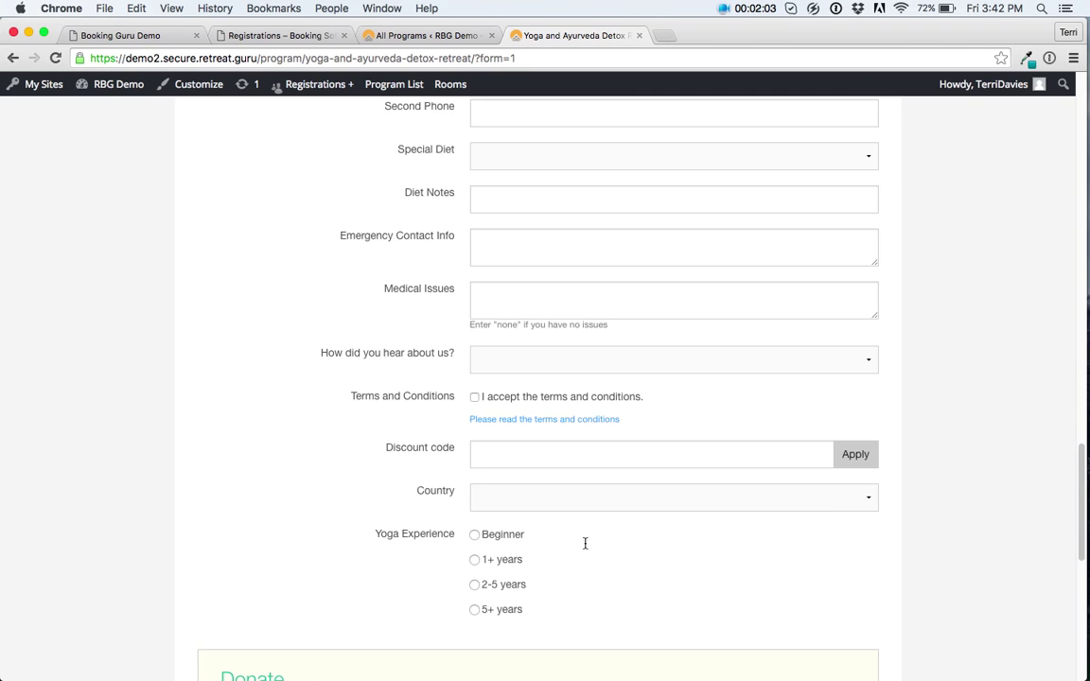
scroll(585, 544, down, 1)
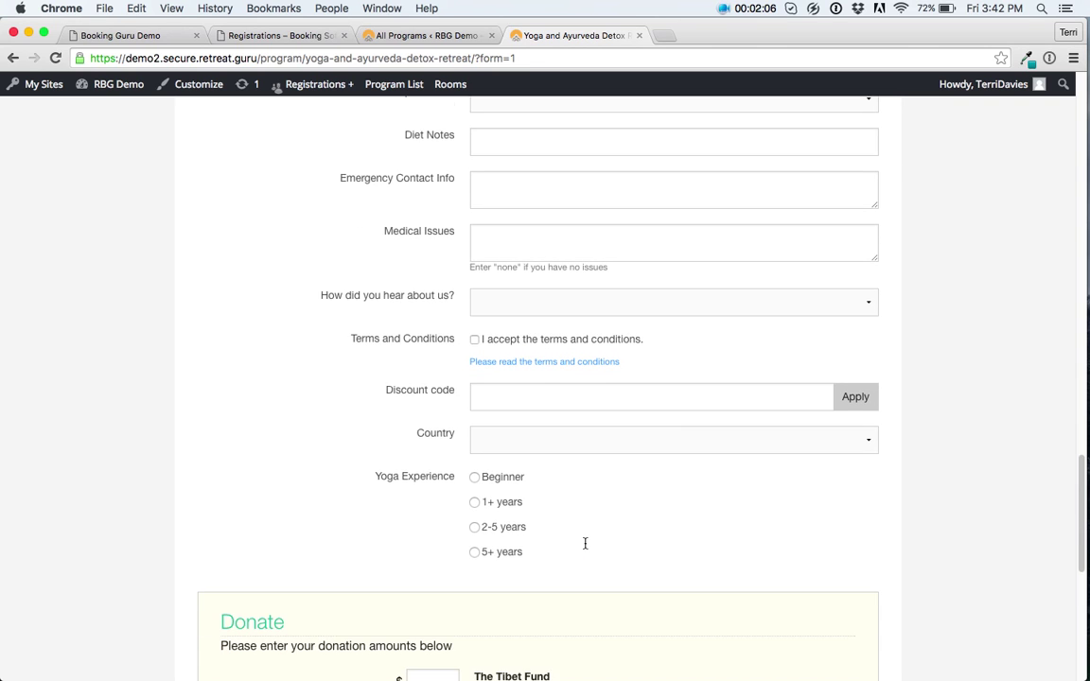
scroll(585, 543, down, 1)
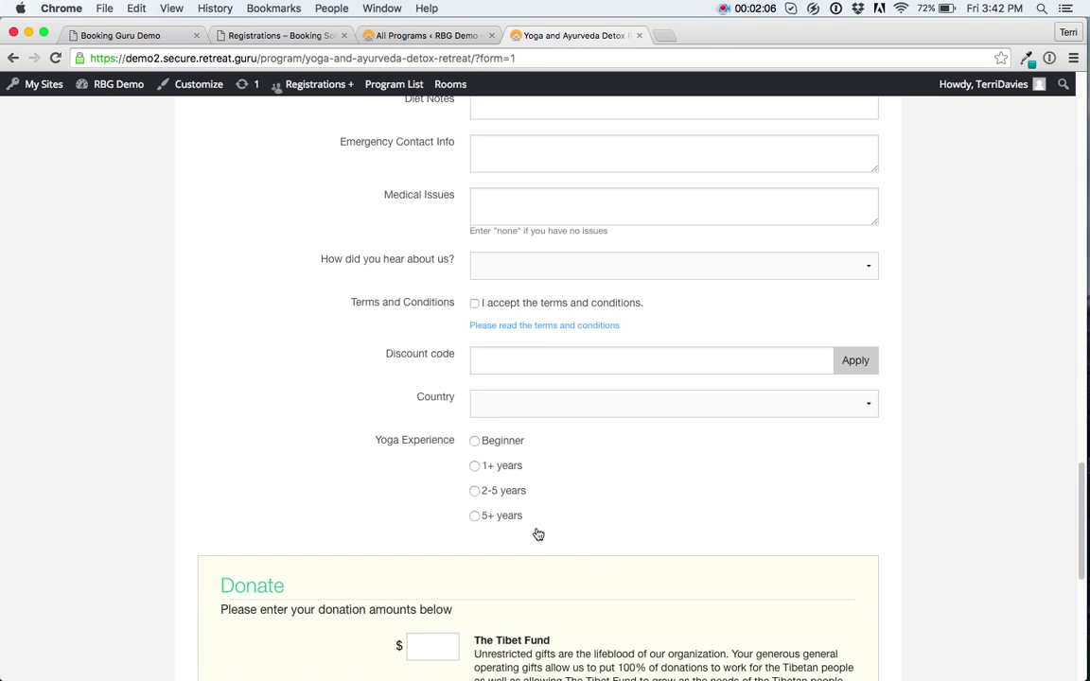
click(475, 466)
click(474, 491)
scroll(563, 501, down, 1)
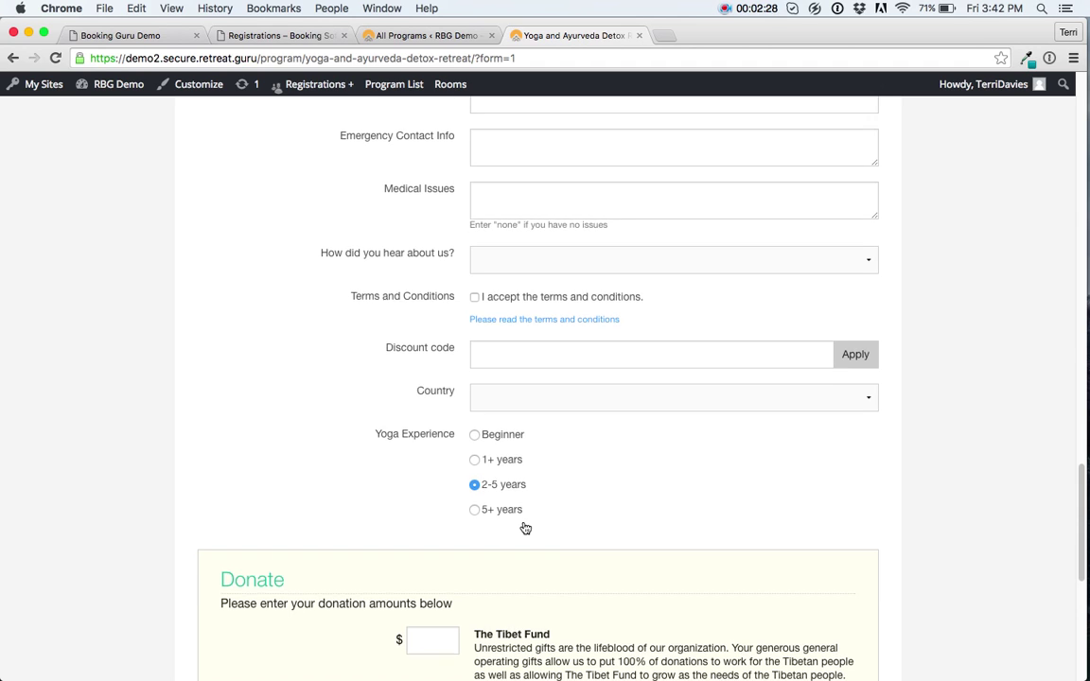
scroll(525, 528, down, 5)
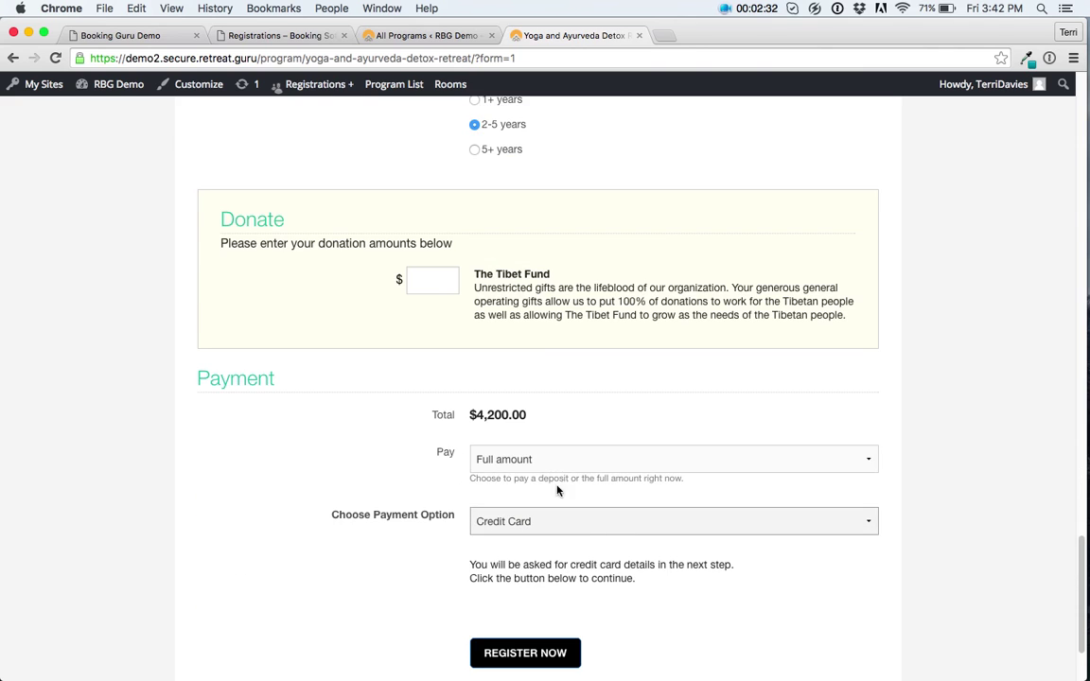
- From the admin list of all programs, open the quick-add registration form for the Yoga and Ayurveda Detox Retreat
click(432, 36)
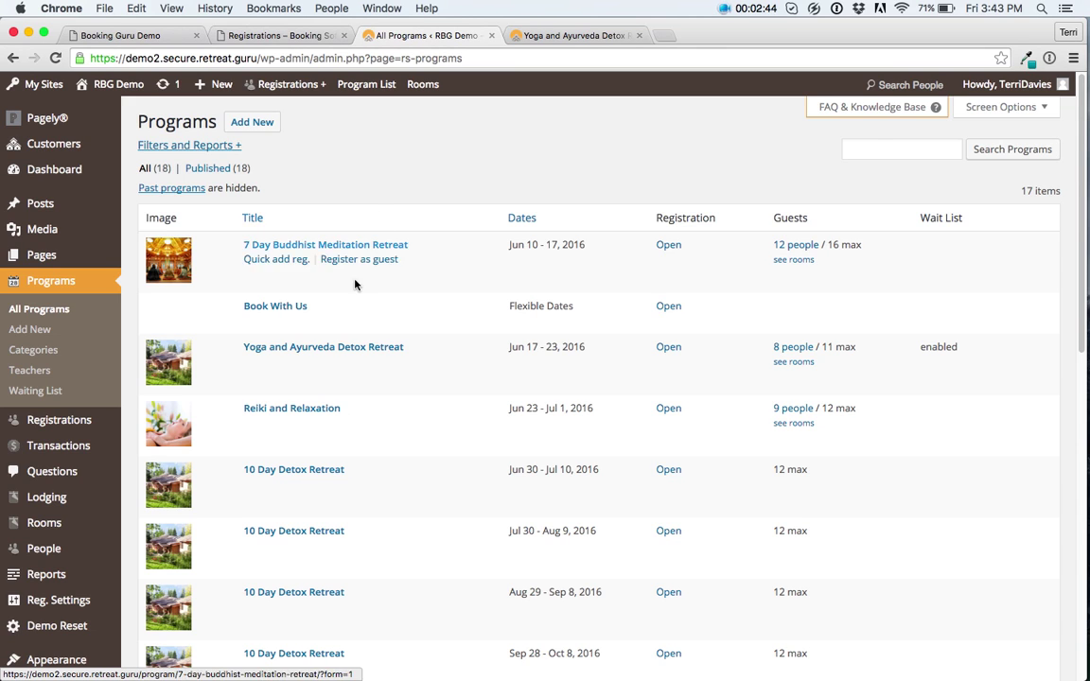
mouse_move(315, 360)
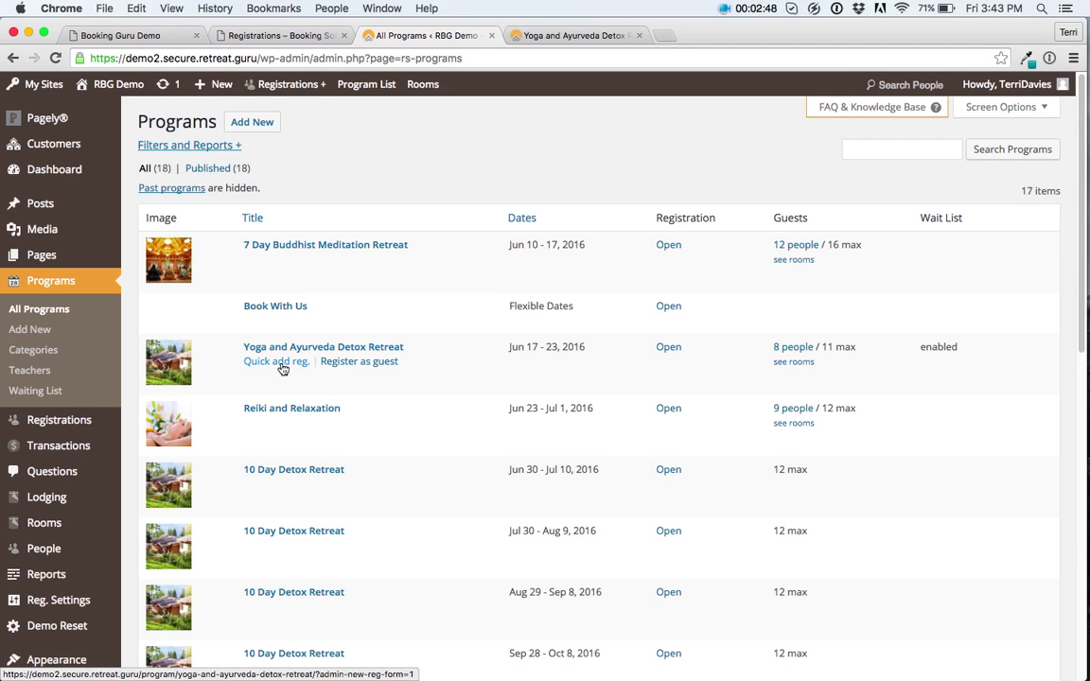
click(279, 367)
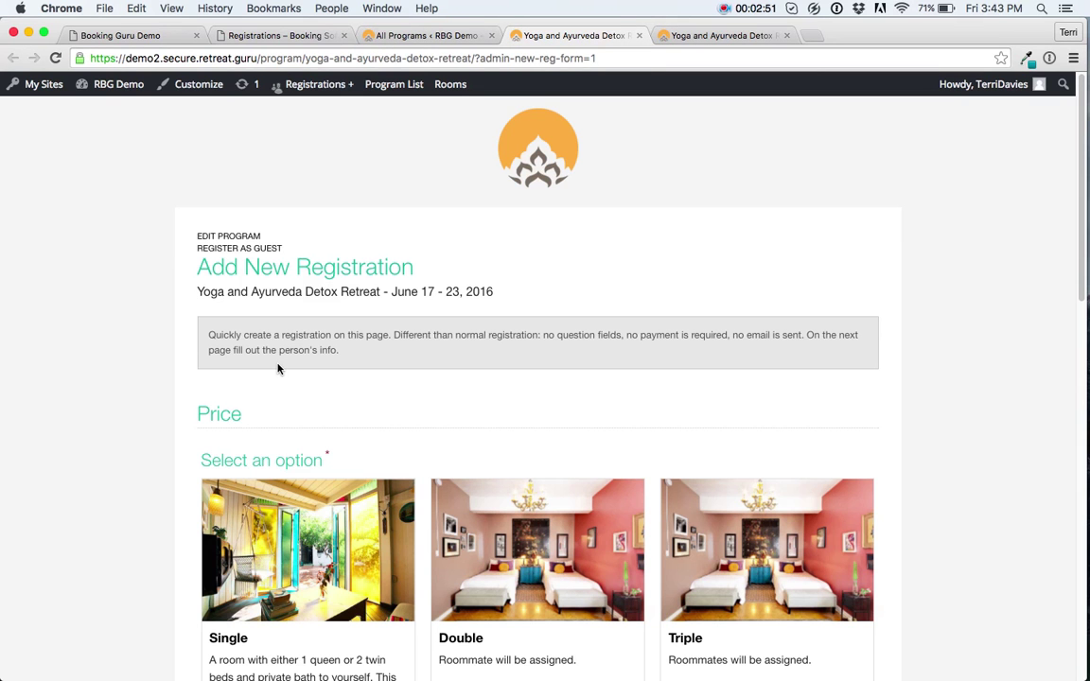
- Choose the Double room option for the quick registration and review its optional items and participant fields
scroll(278, 369, down, 3)
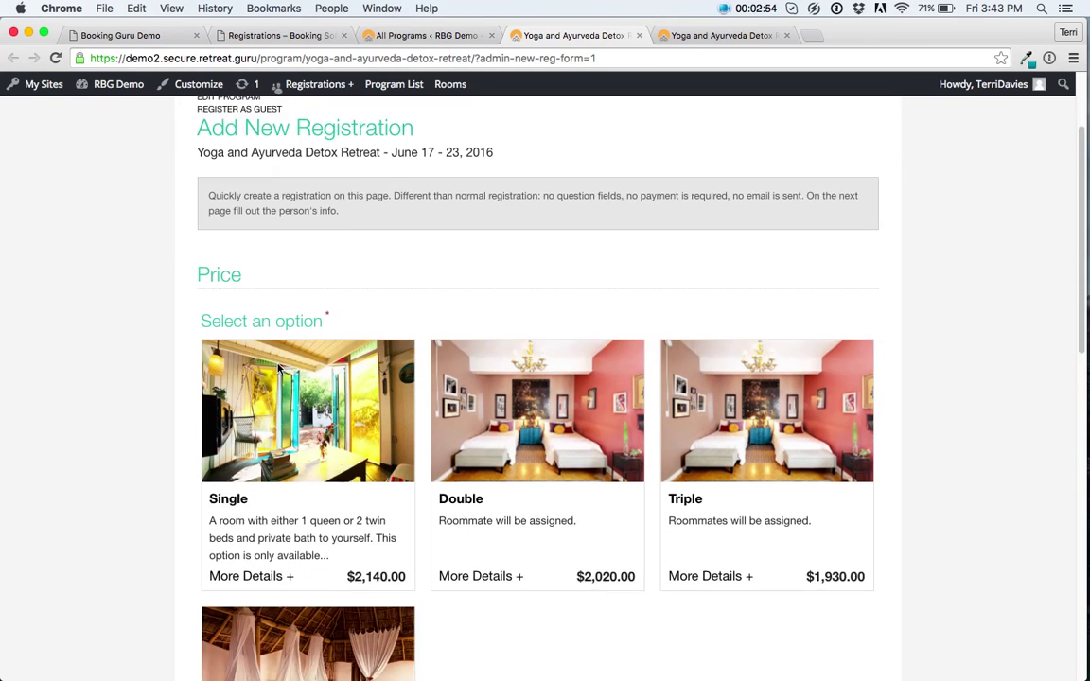
click(513, 394)
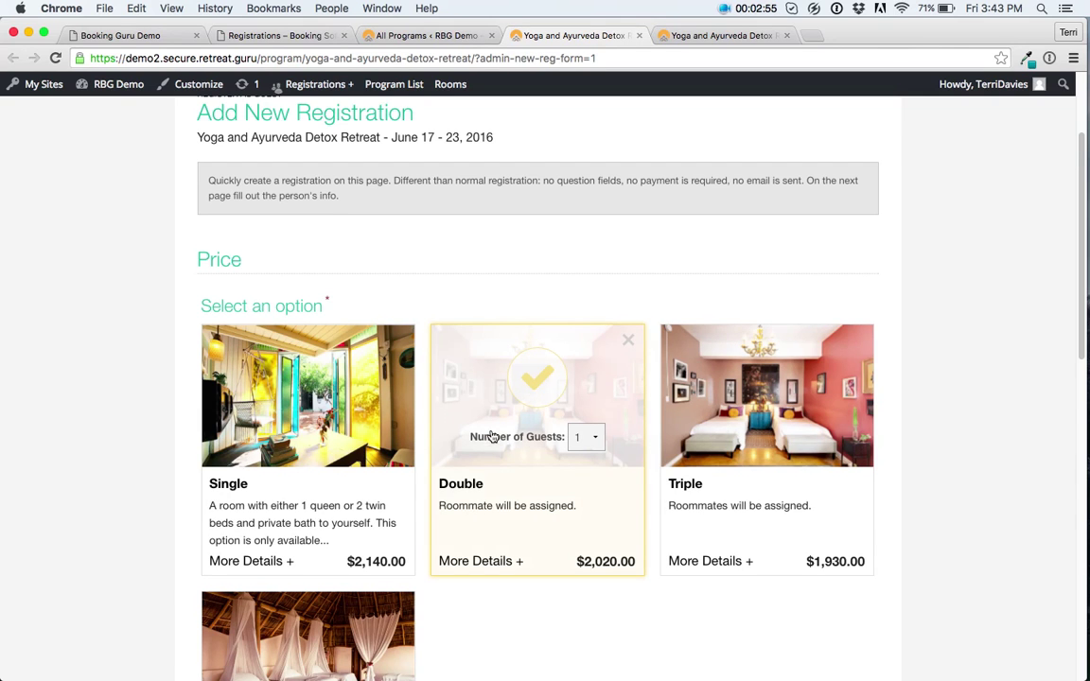
scroll(516, 440, down, 2)
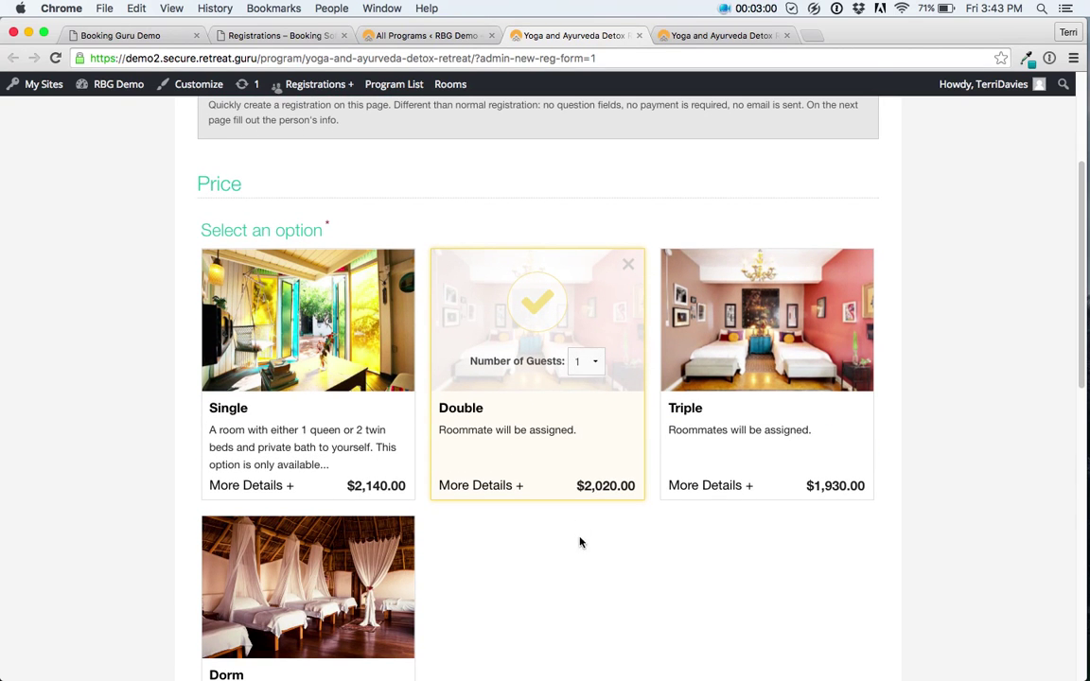
scroll(580, 543, down, 1)
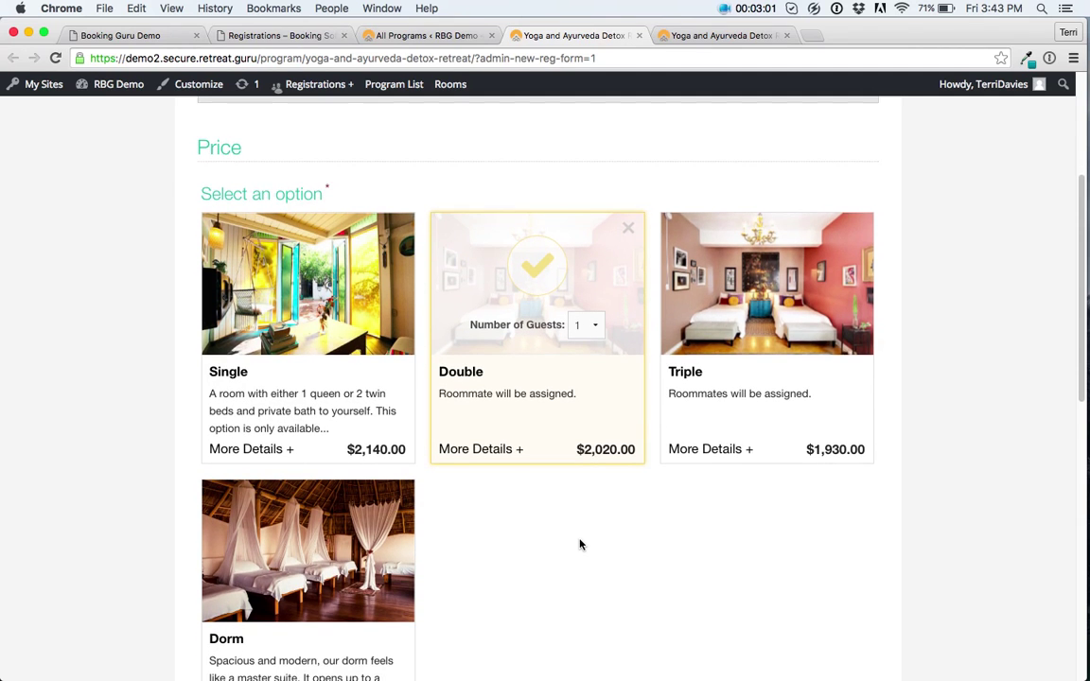
scroll(580, 543, down, 5)
scroll(580, 543, down, 4)
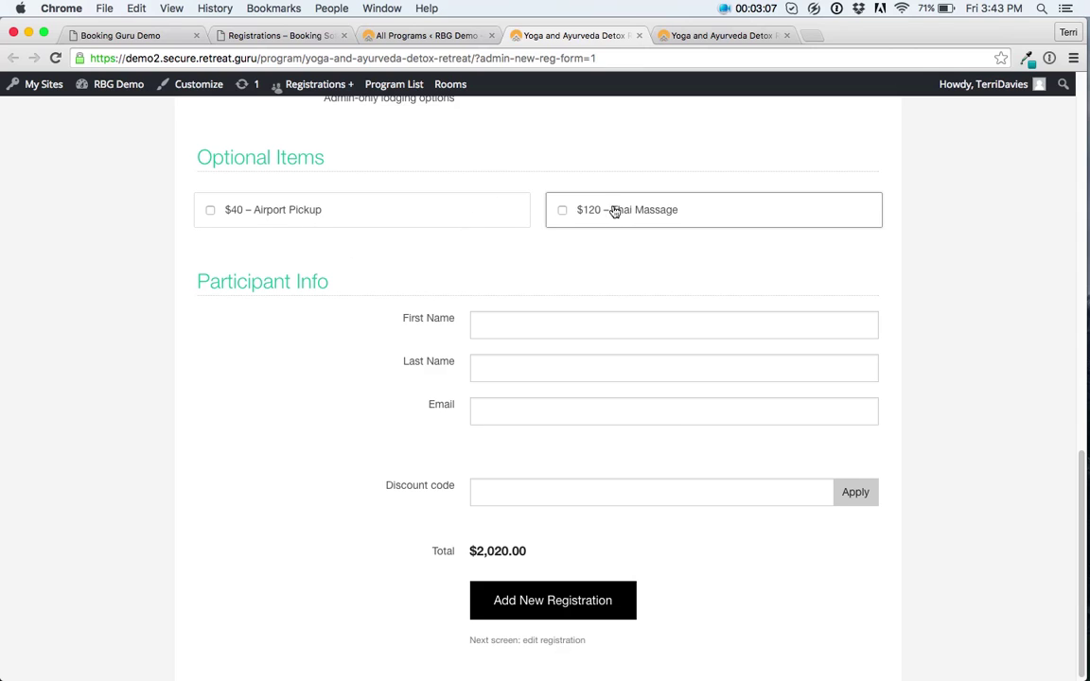
- Add the $40 Airport Pickup, fill in the participant's name and email from the saved autofill entry, and submit the new registration
click(210, 211)
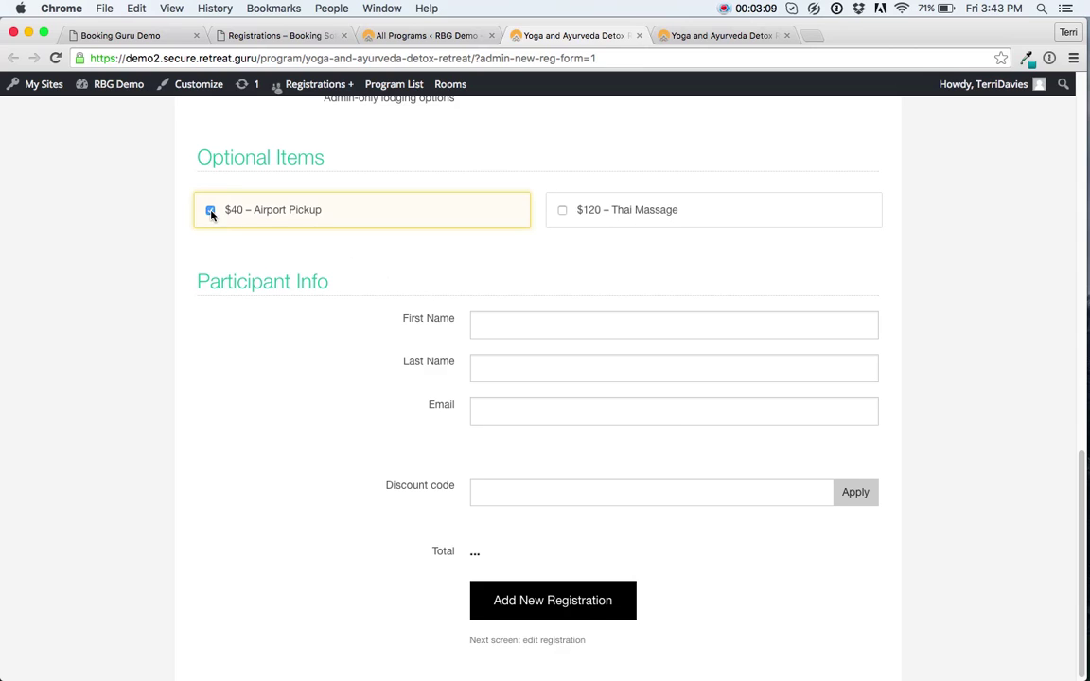
click(489, 317)
text(Ter)
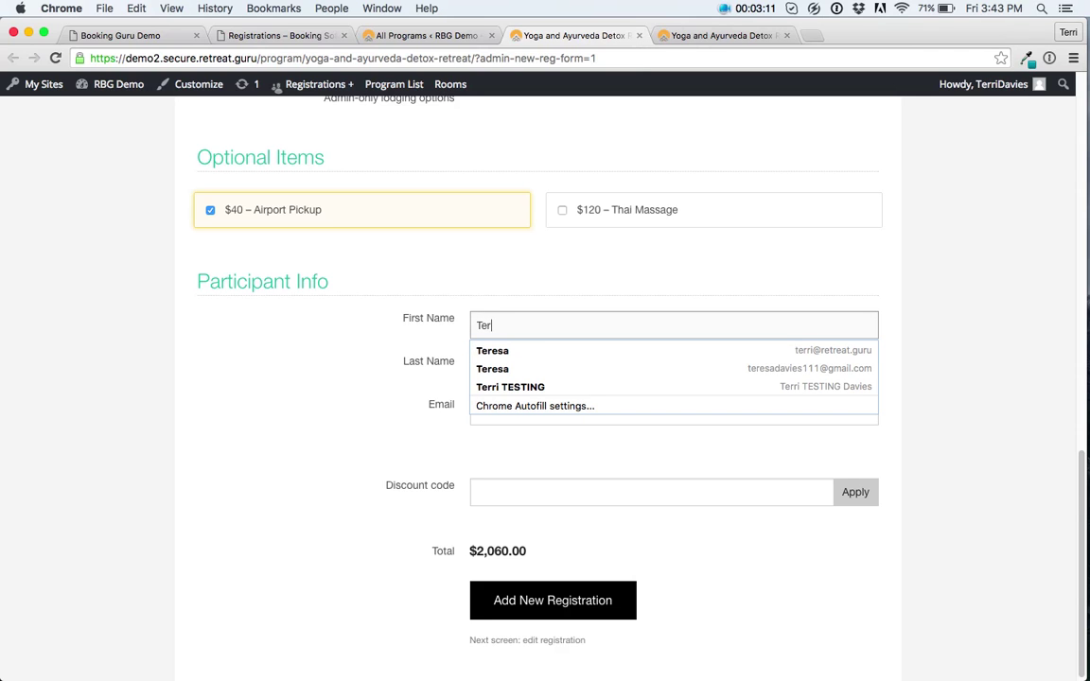
click(485, 353)
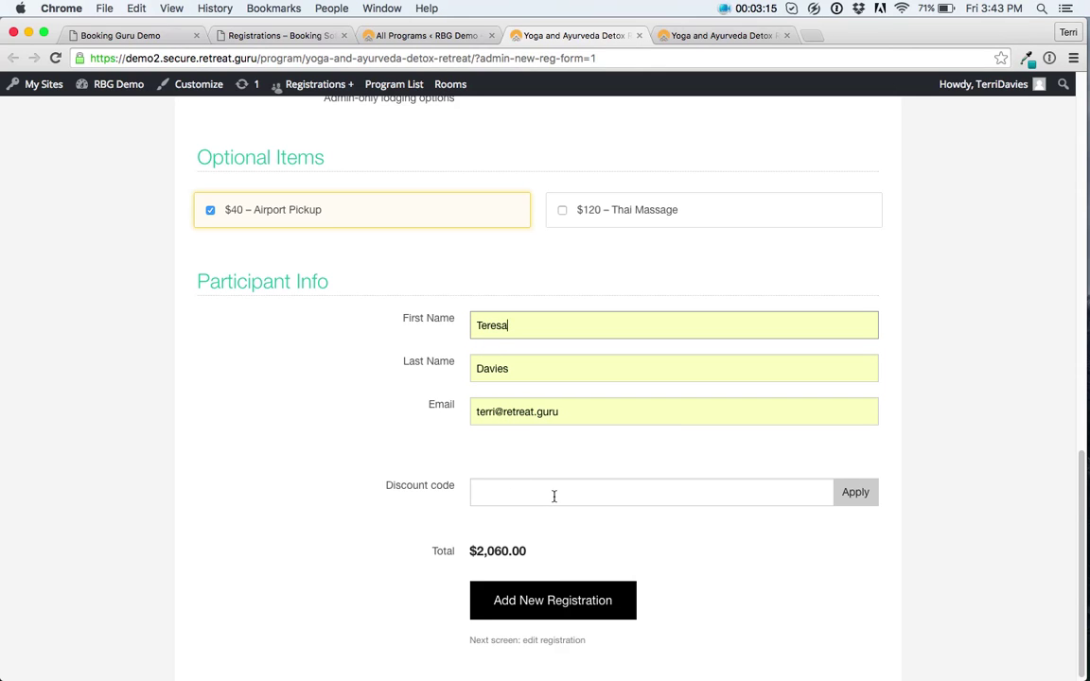
click(546, 615)
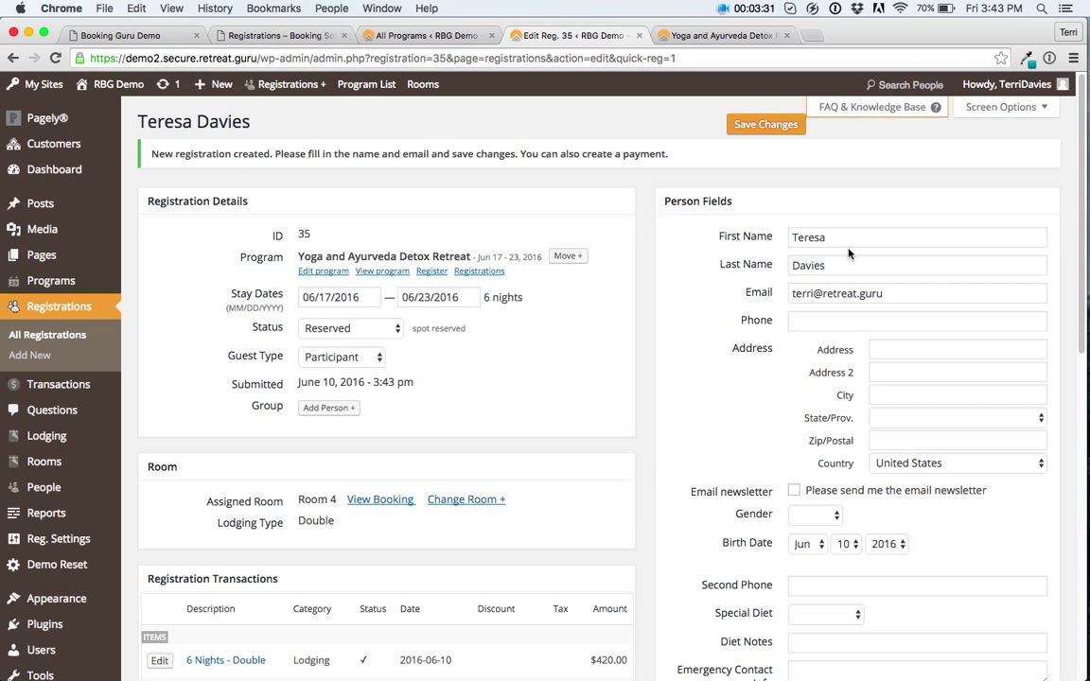
- Examine the new registration's details, transactions and person fields, including the Special Diet choices and Yoga Experience question
scroll(812, 661, down, 2)
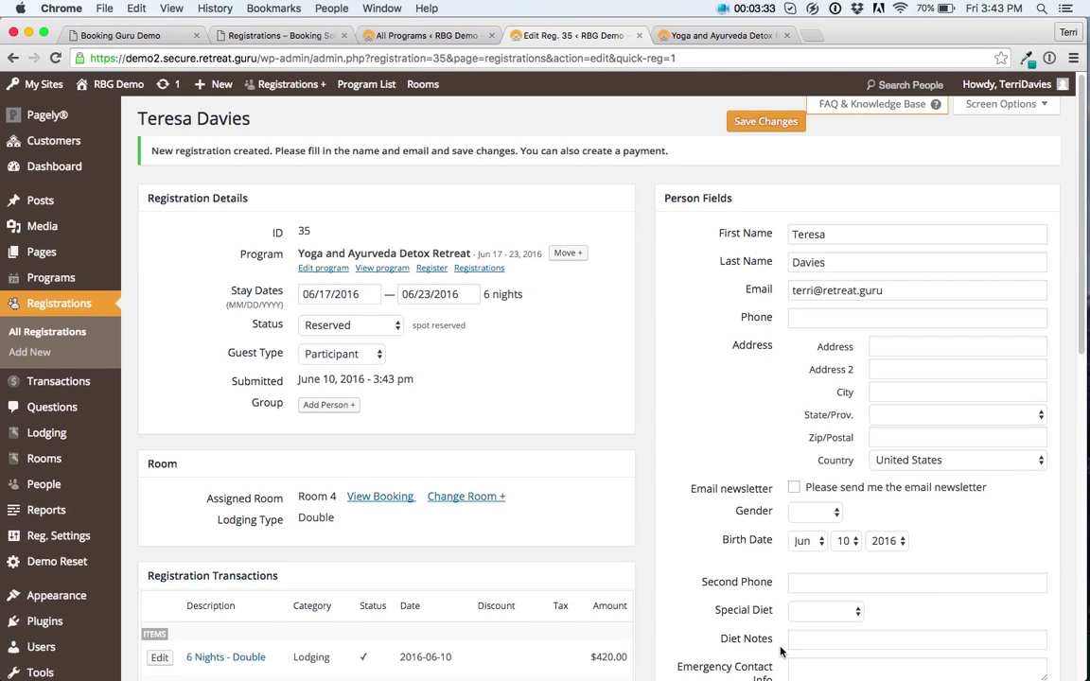
scroll(744, 617, down, 8)
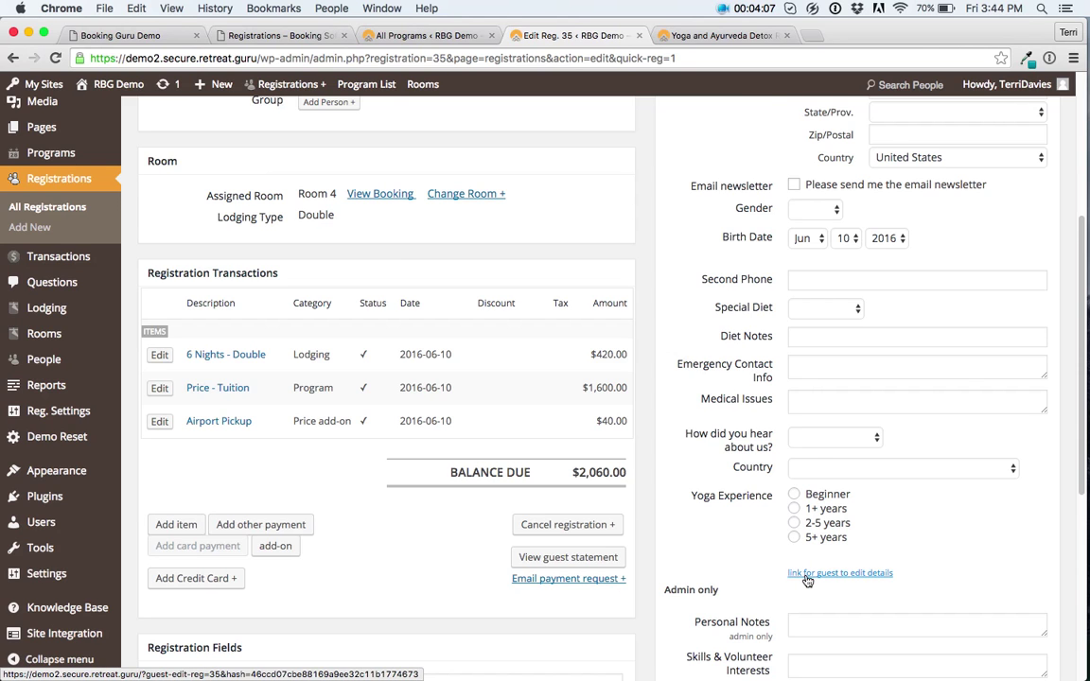
scroll(483, 456, up, 5)
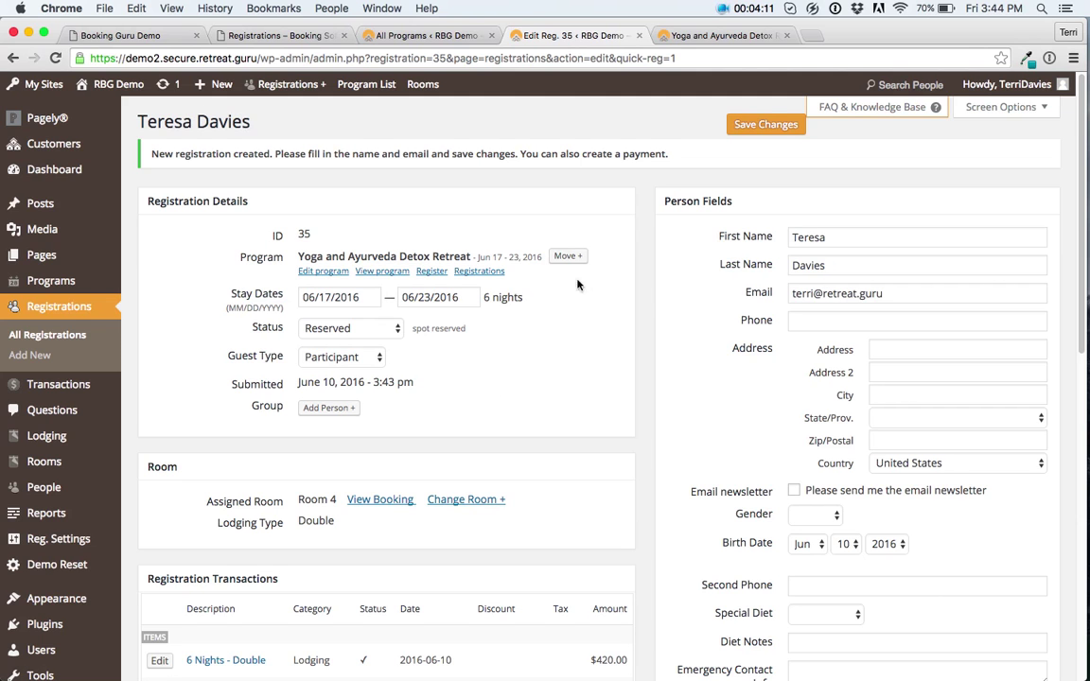
scroll(708, 425, down, 3)
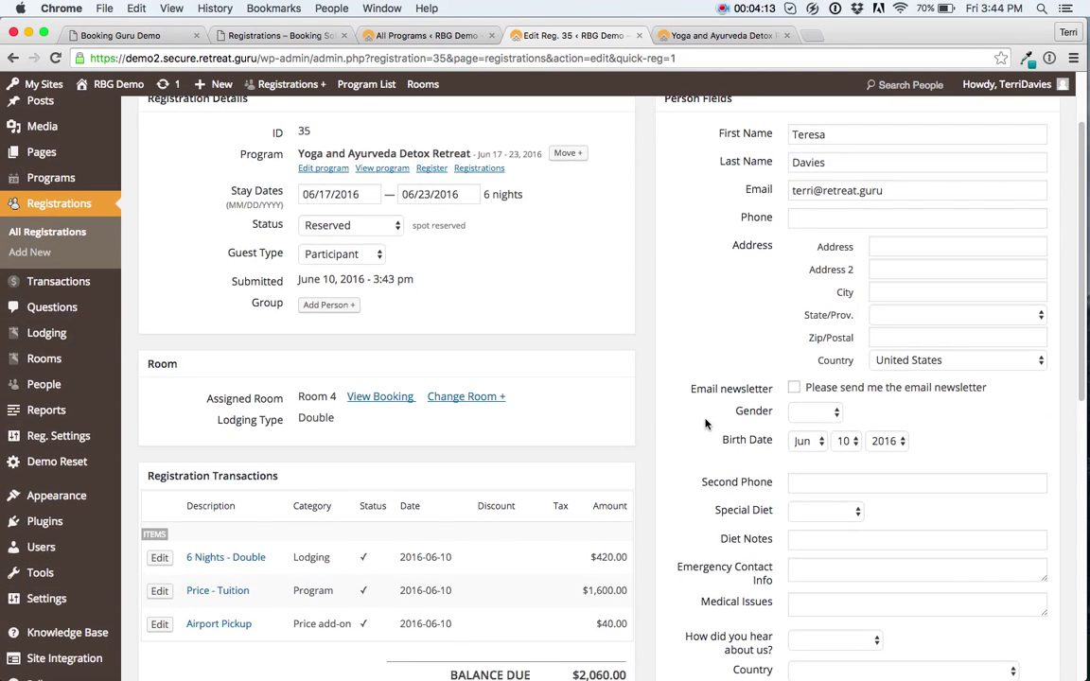
scroll(706, 423, down, 2)
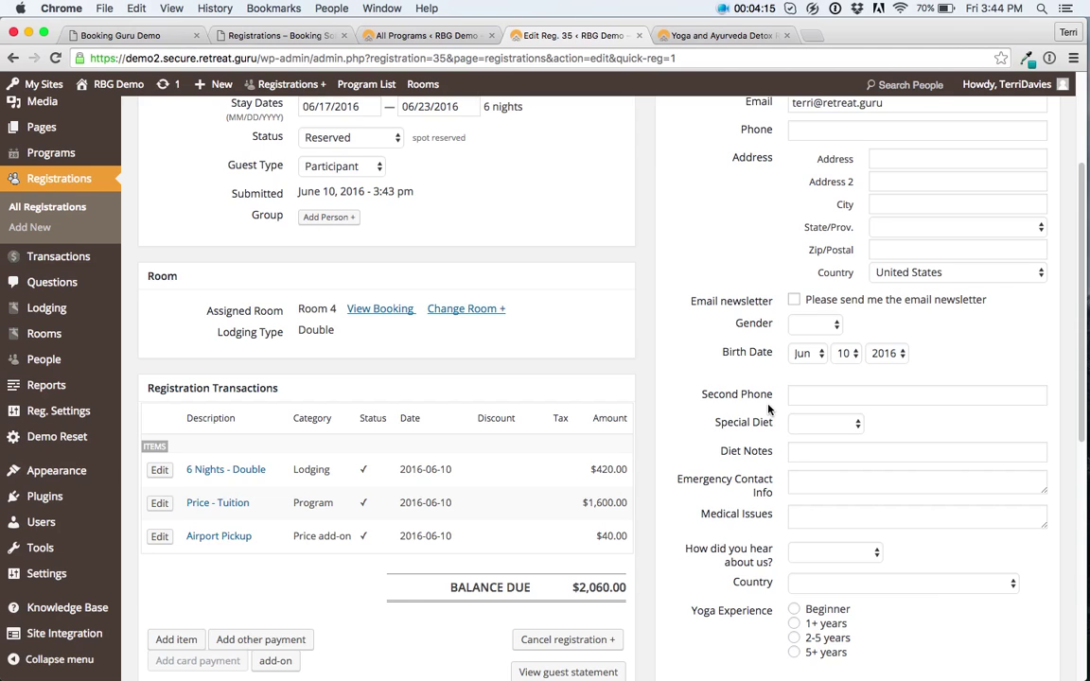
click(816, 423)
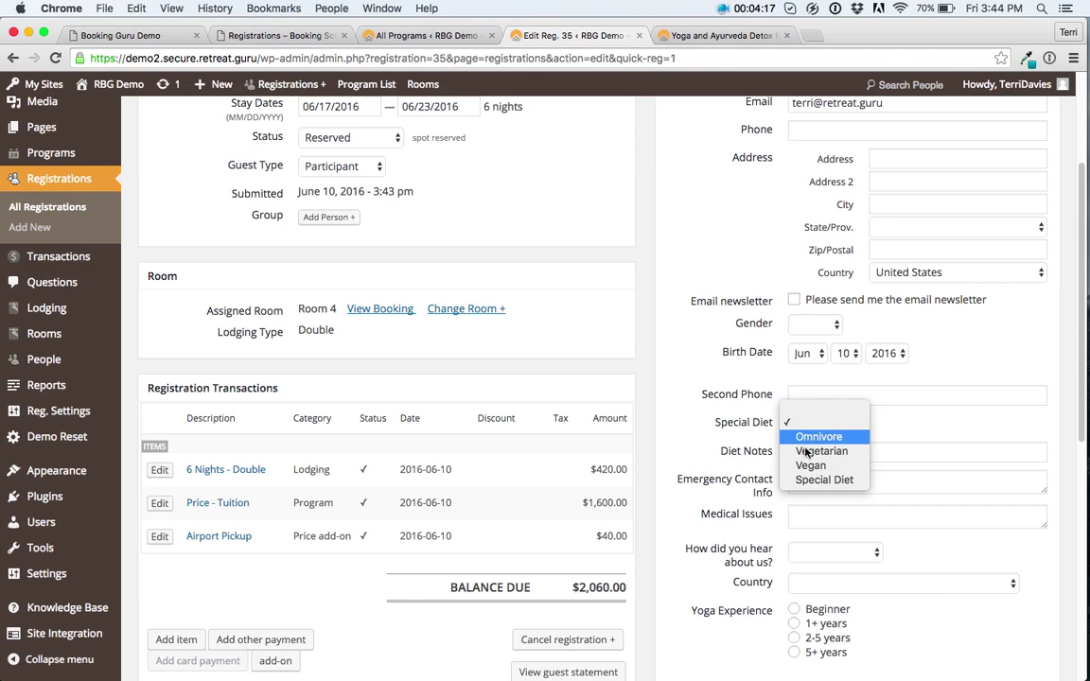
click(893, 438)
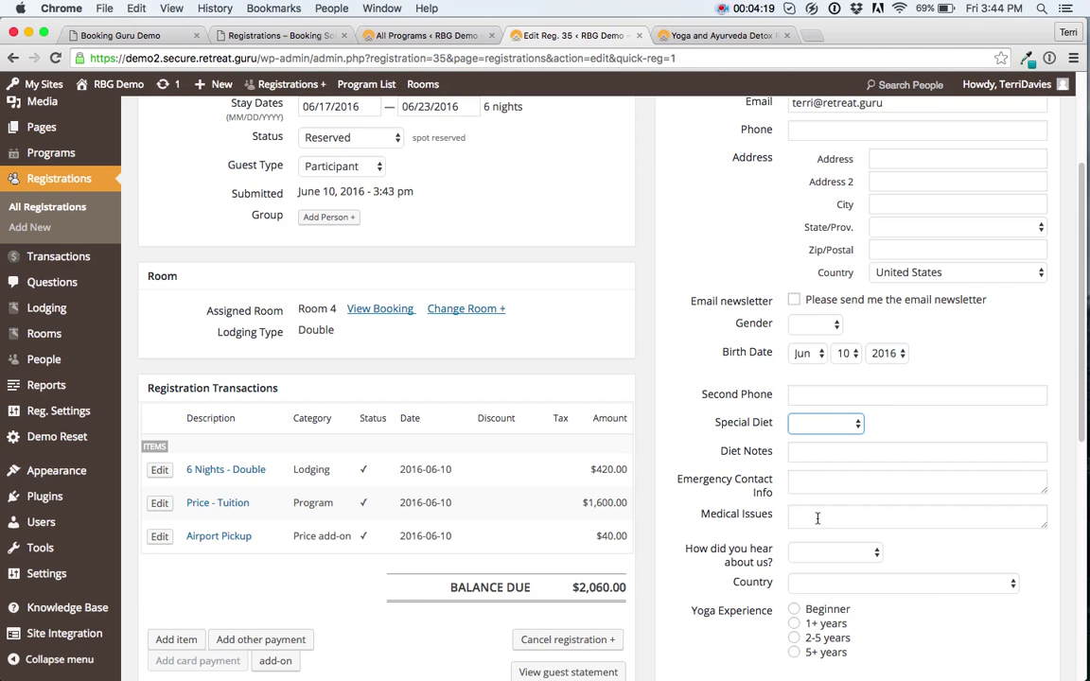
scroll(818, 519, down, 3)
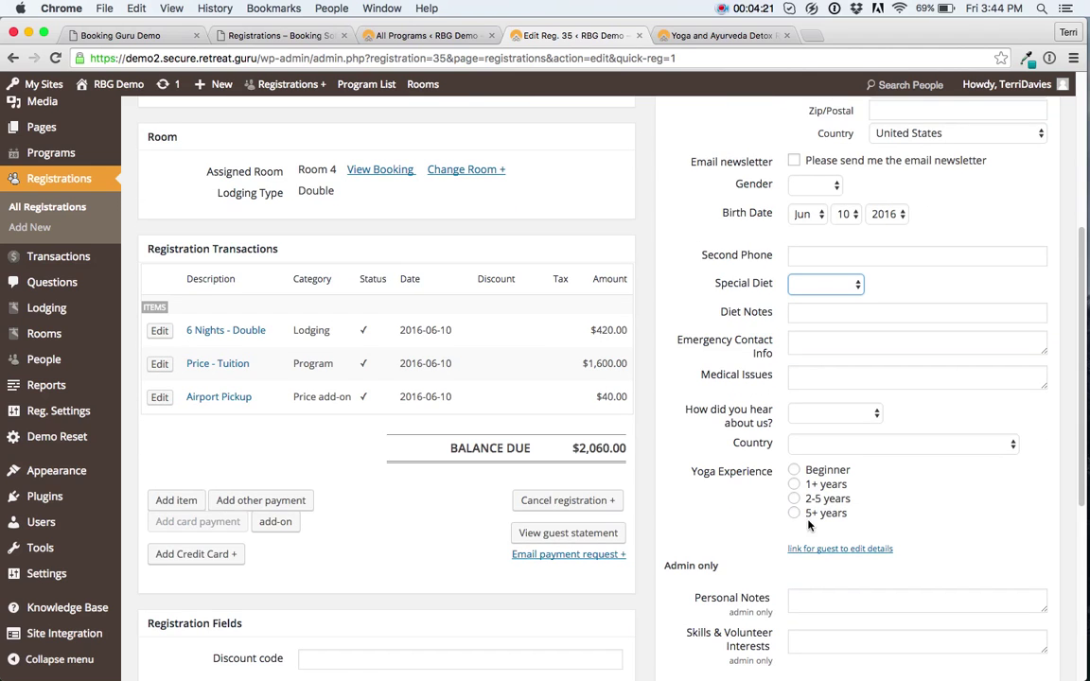
- Open the link for the guest to edit details and review the Edit Registration form through to its Yoga Experience question
click(815, 553)
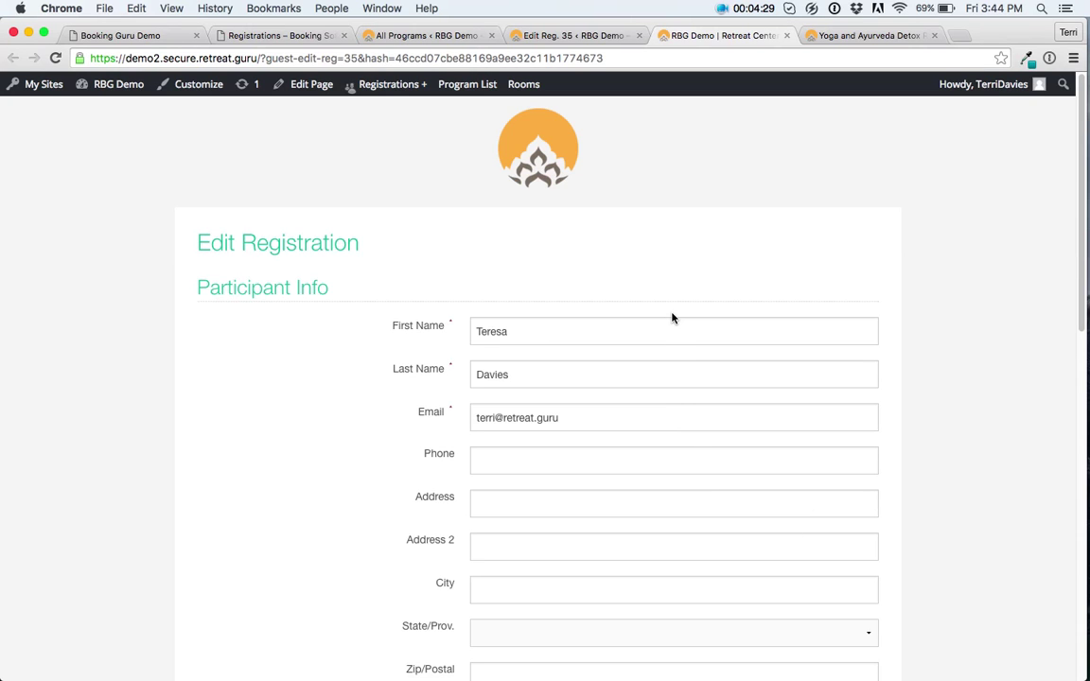
scroll(672, 318, down, 5)
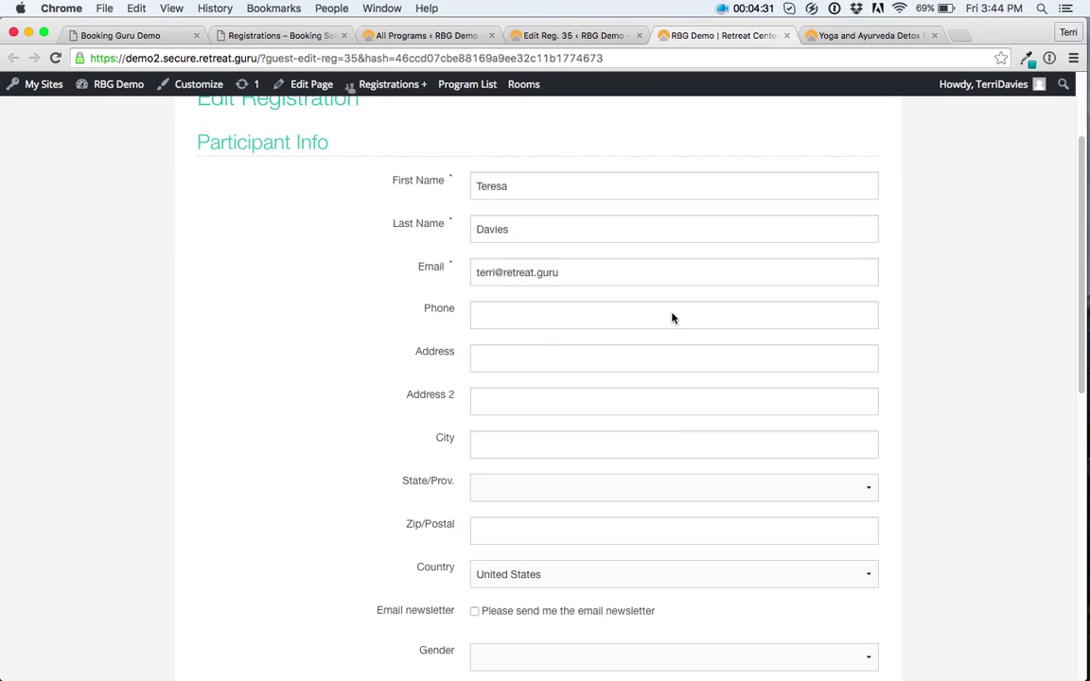
scroll(672, 318, down, 7)
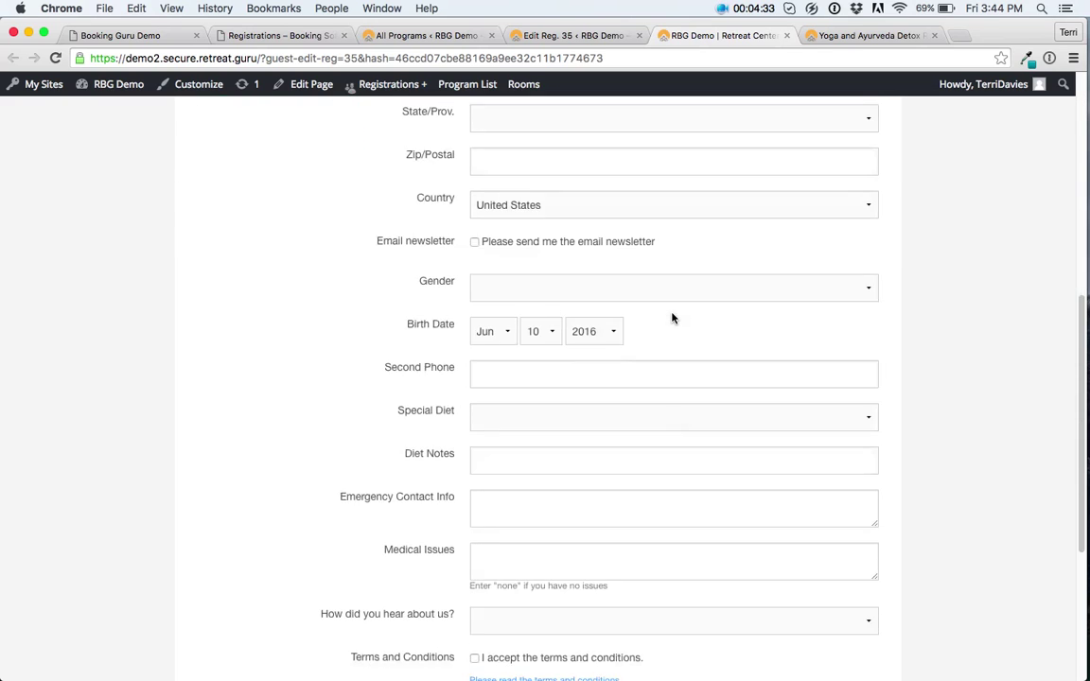
scroll(672, 318, down, 6)
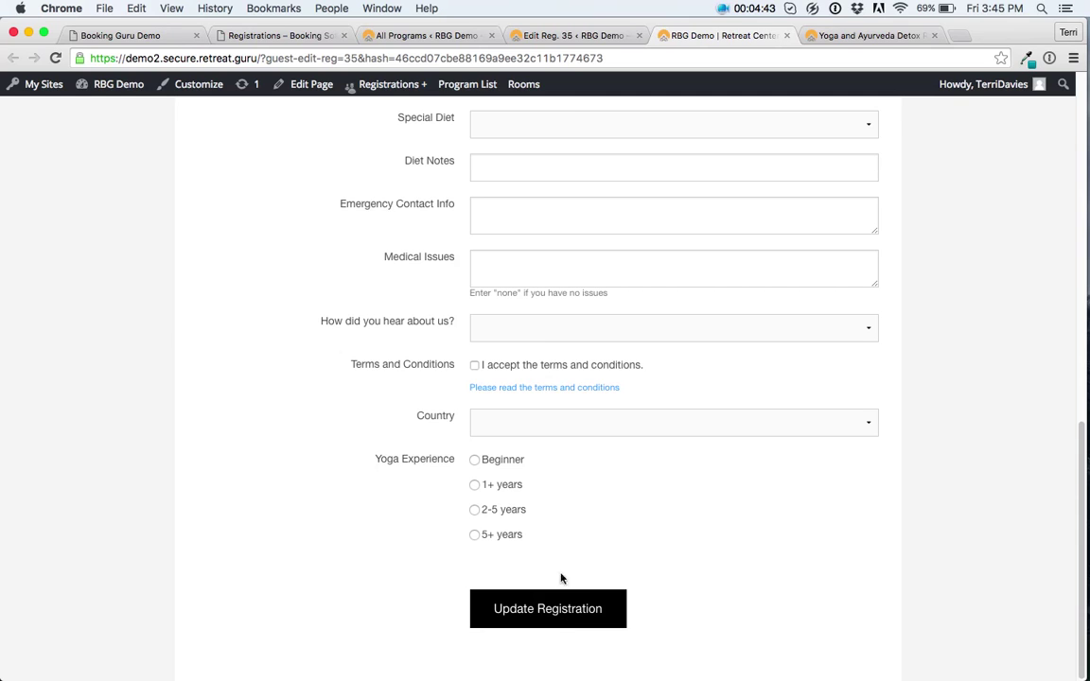
- Return to the admin and filter the full registrations list by the Jun 17 2016 Yoga and Ayurveda Detox Retreat
click(578, 39)
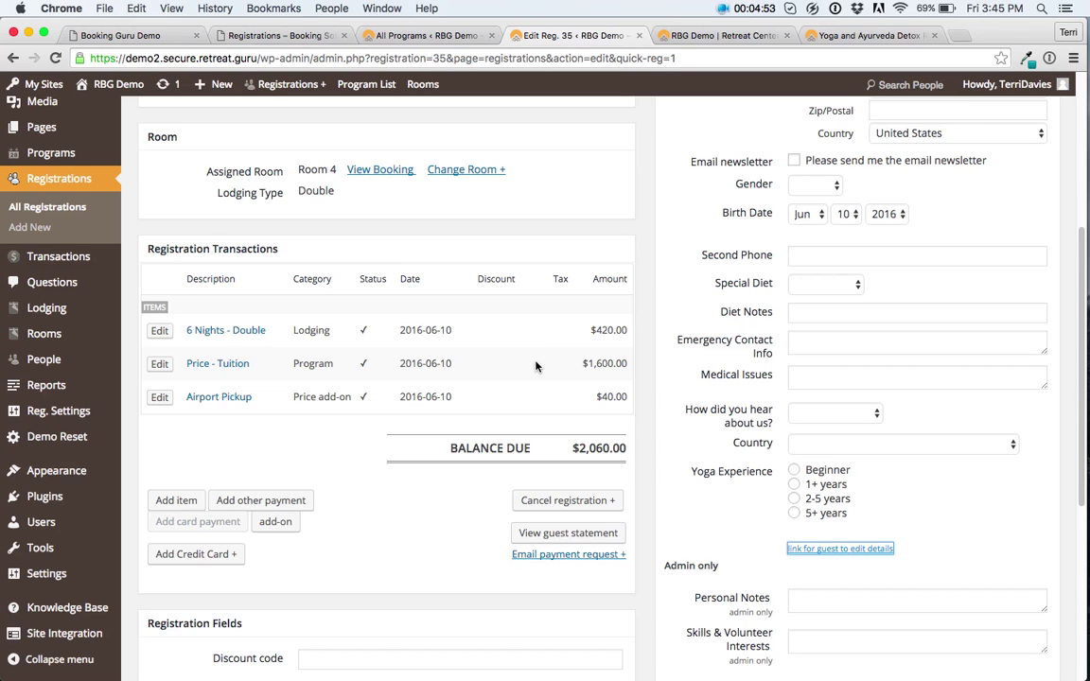
click(66, 183)
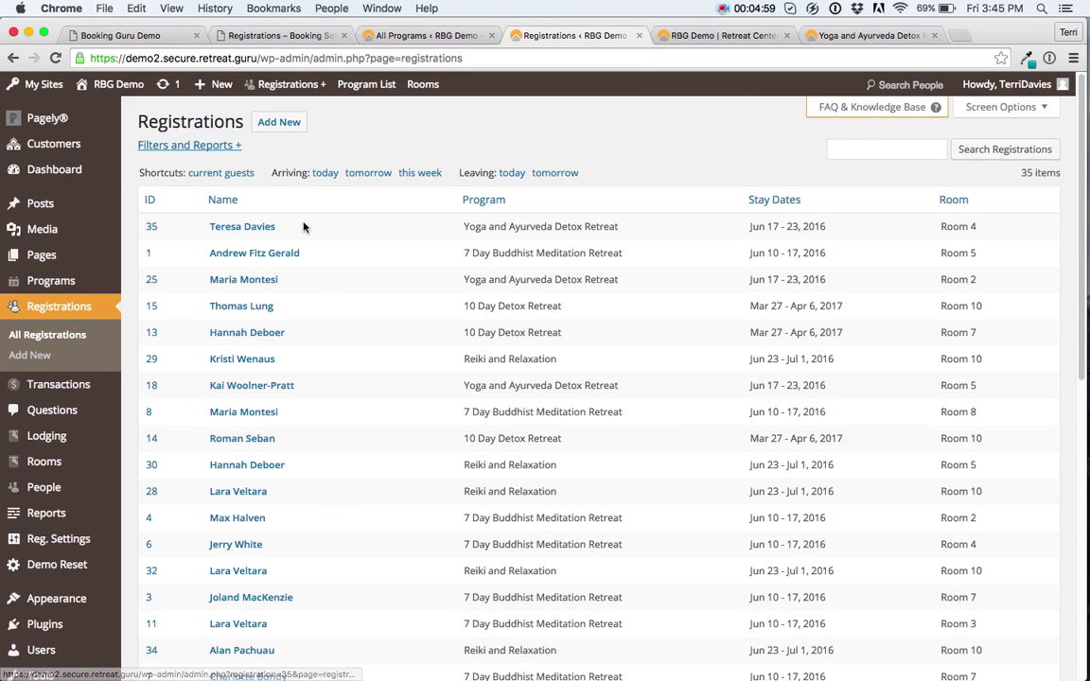
click(204, 147)
click(176, 184)
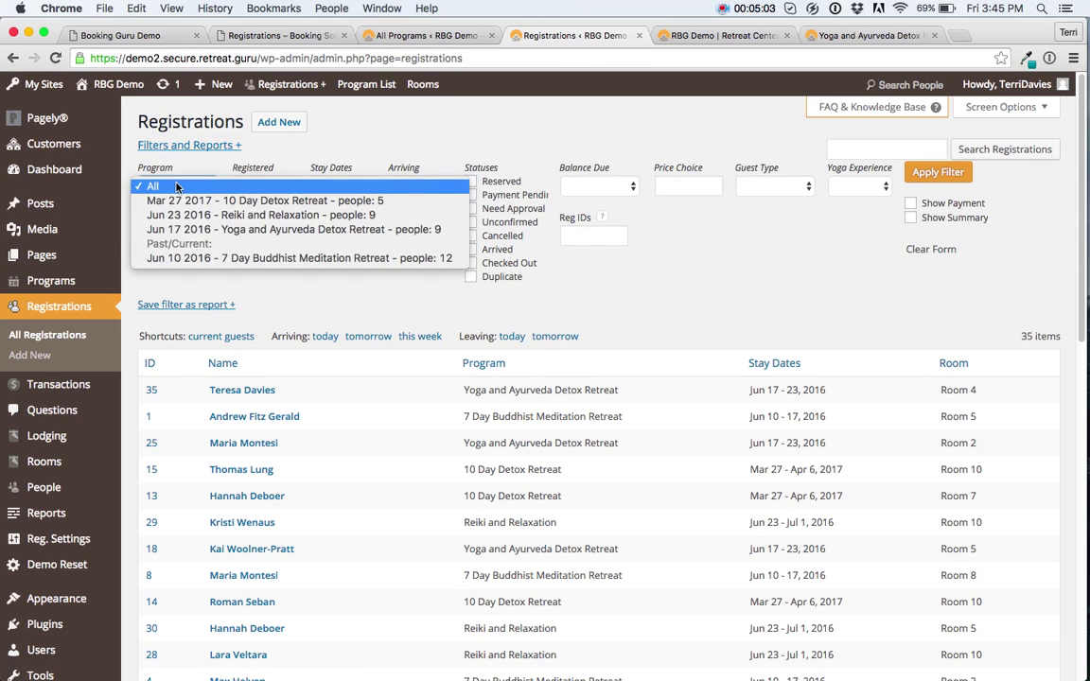
click(173, 230)
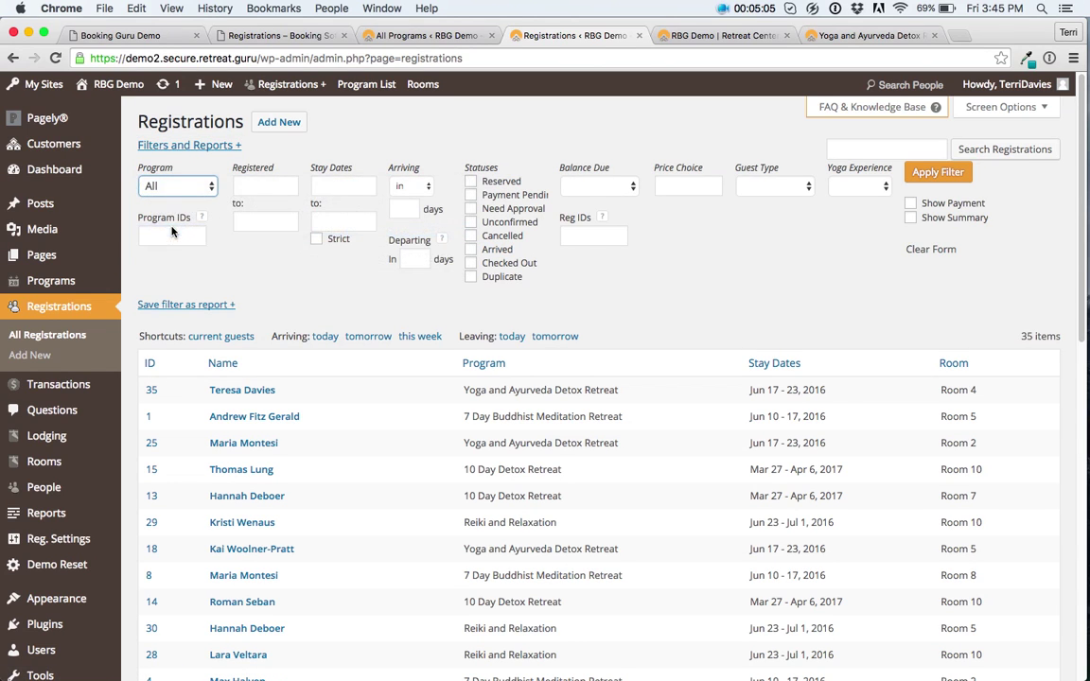
click(918, 179)
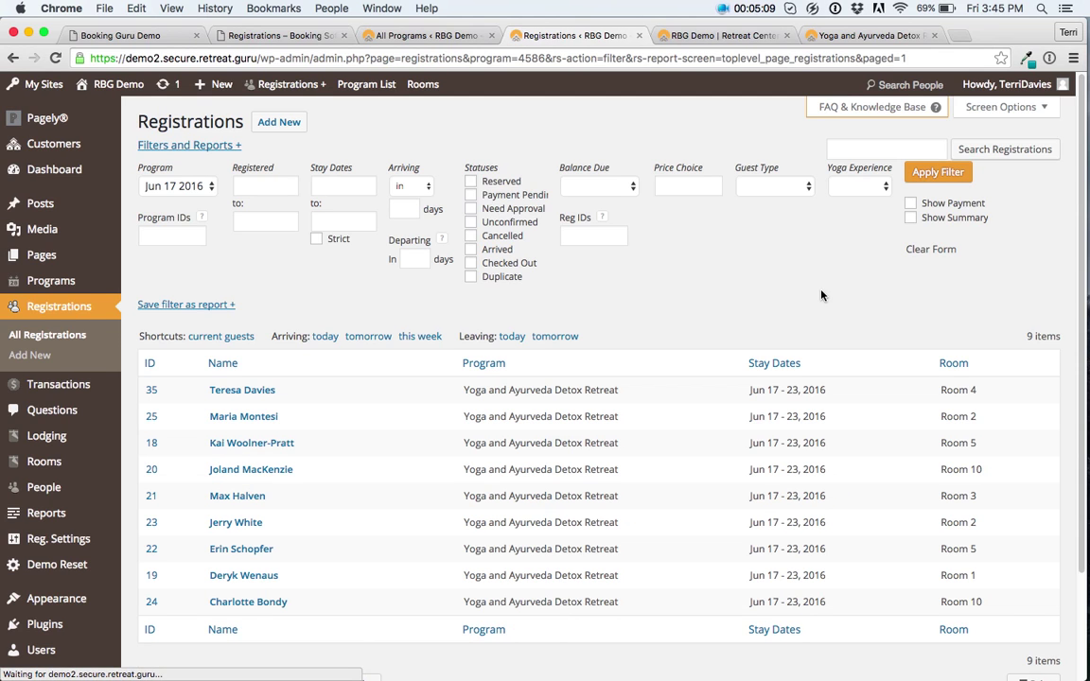
- Add the Yoga Experience column to the registrations list and review each guest's answer
scroll(822, 296, down, 1)
scroll(822, 296, down, 1)
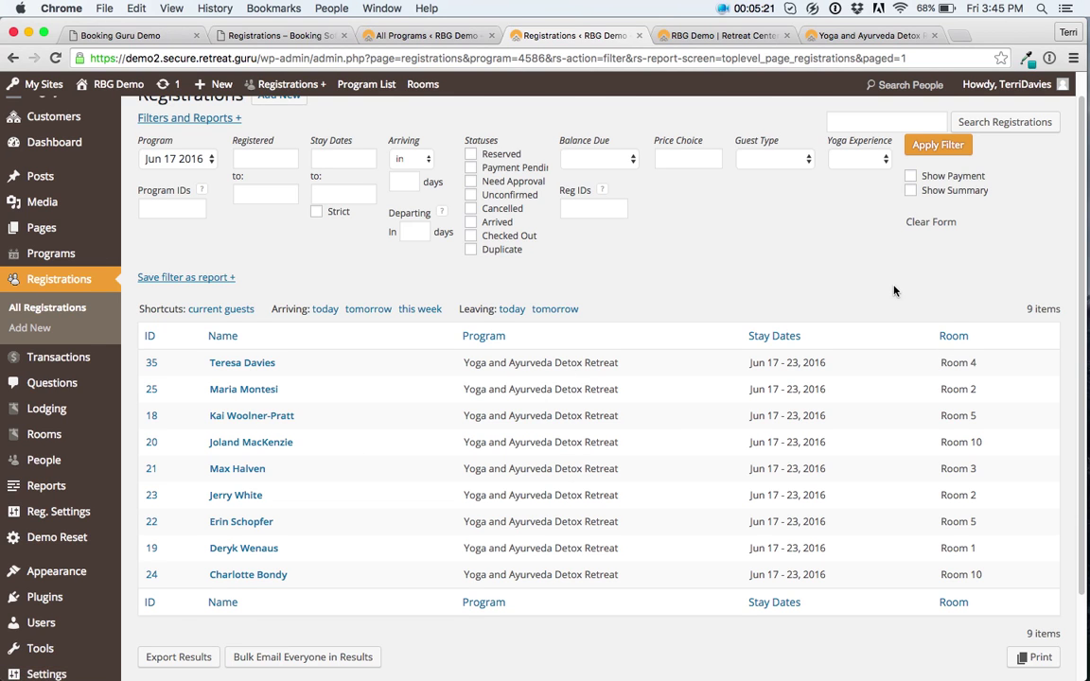
scroll(893, 291, up, 1)
click(1009, 107)
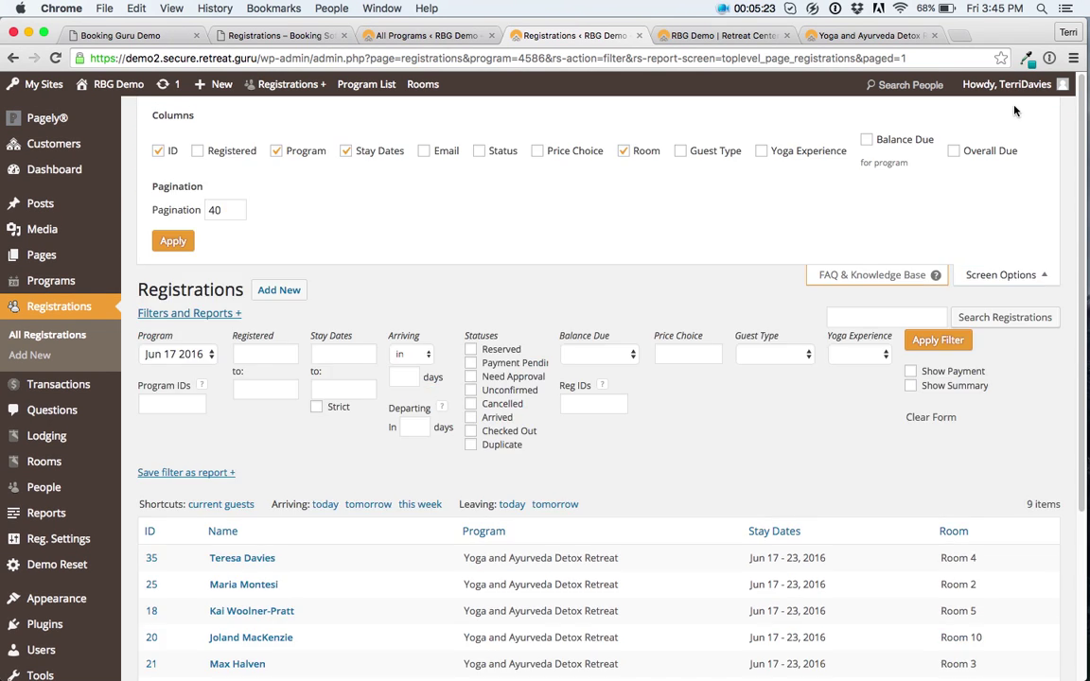
click(766, 155)
scroll(772, 309, down, 2)
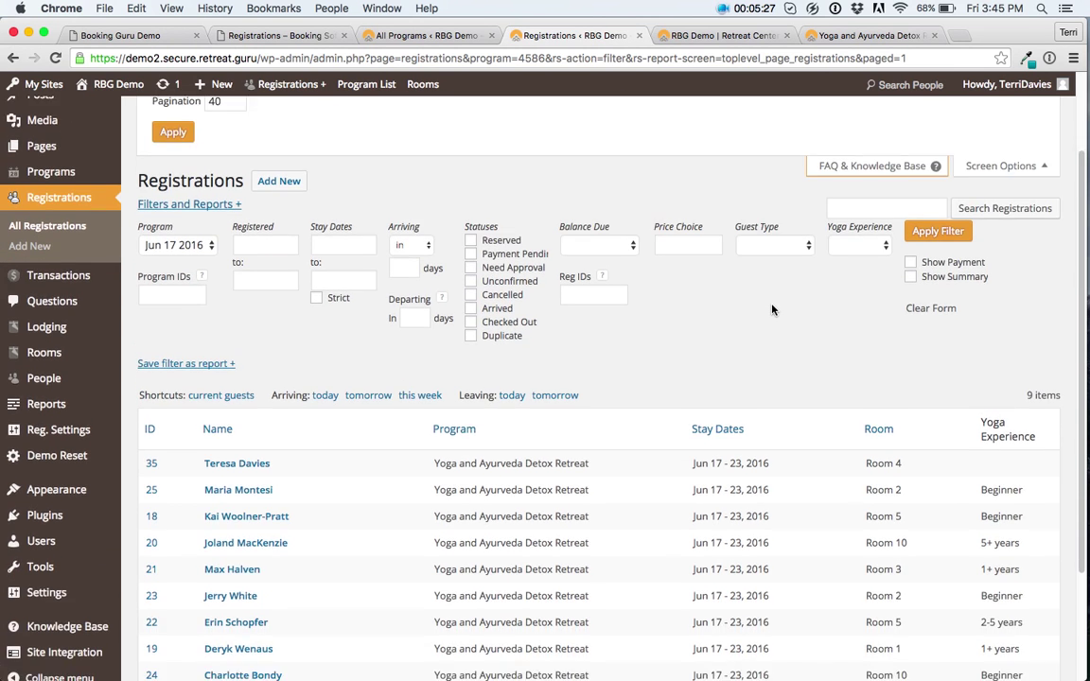
scroll(771, 309, down, 2)
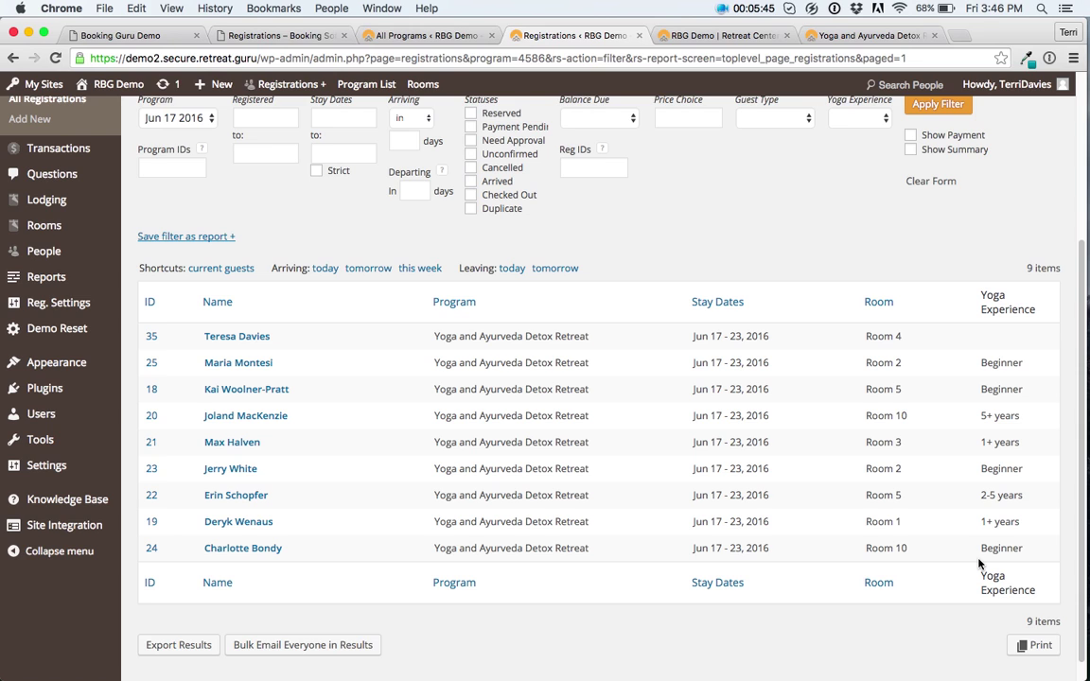
- Filter the retreat's registrations to guests whose Yoga Experience is Beginner
scroll(980, 562, up, 1)
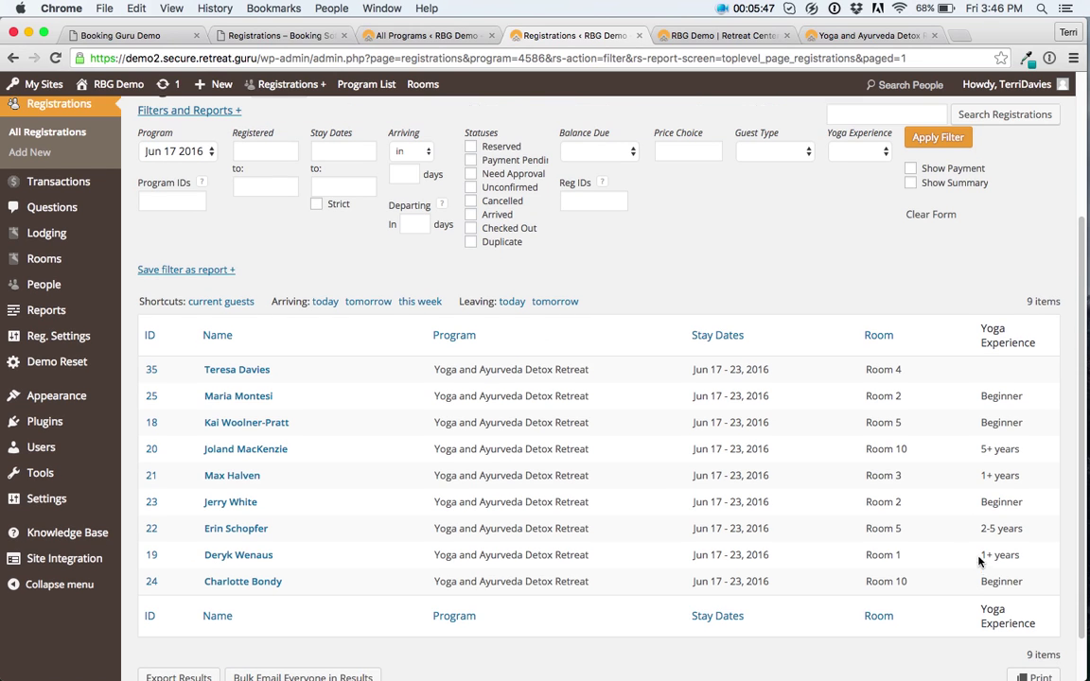
click(862, 152)
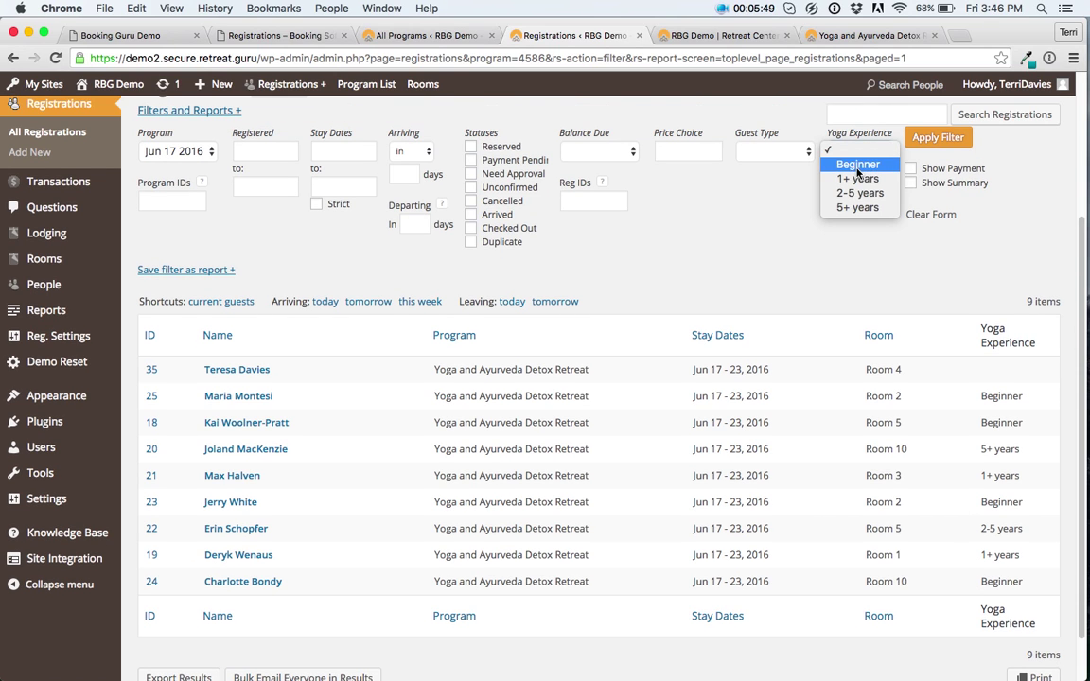
click(858, 165)
click(933, 136)
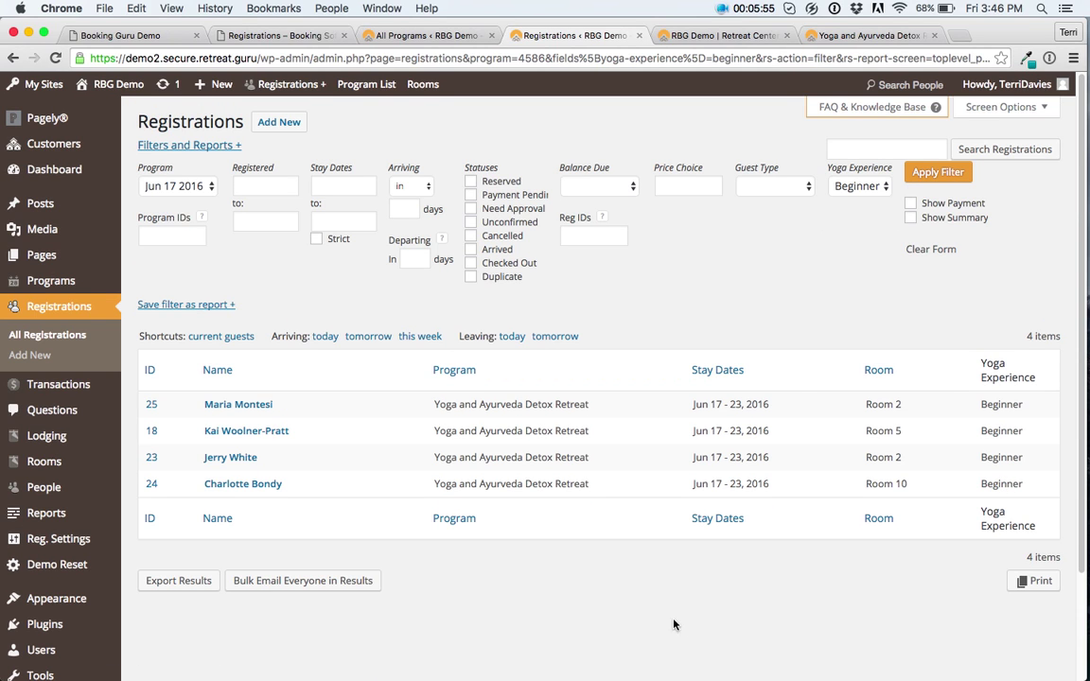
- Start a bulk email to everyone in the filtered results, beginning the message with "Hi {{first_name}}," using the first-name template code
click(323, 584)
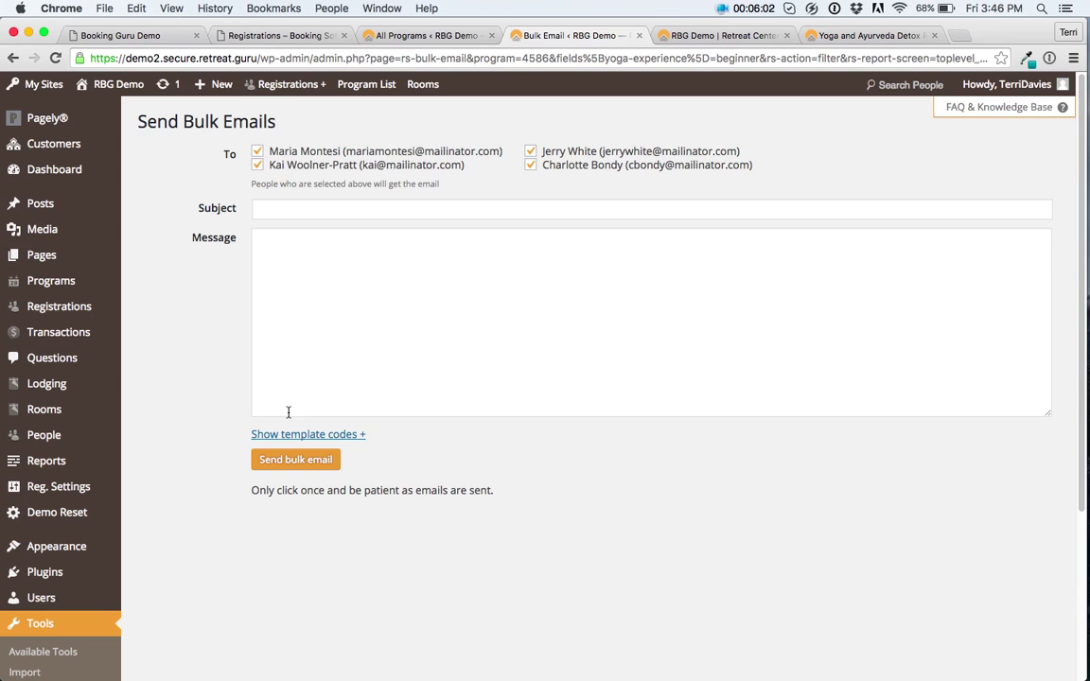
click(300, 437)
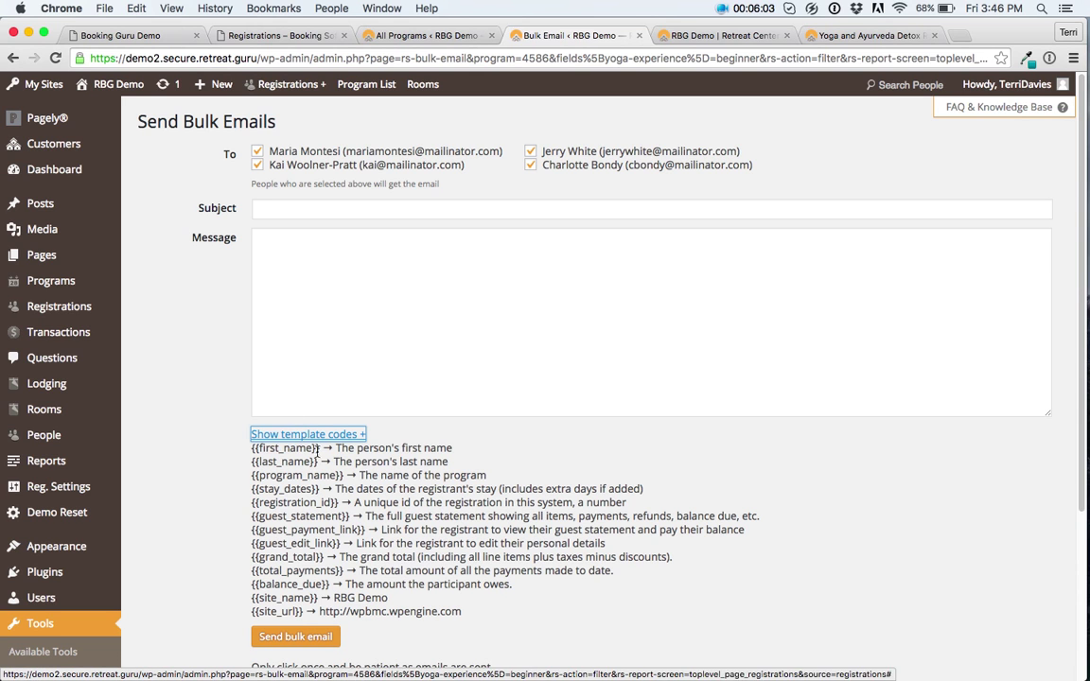
drag(322, 449, 251, 450)
key(cmd+c)
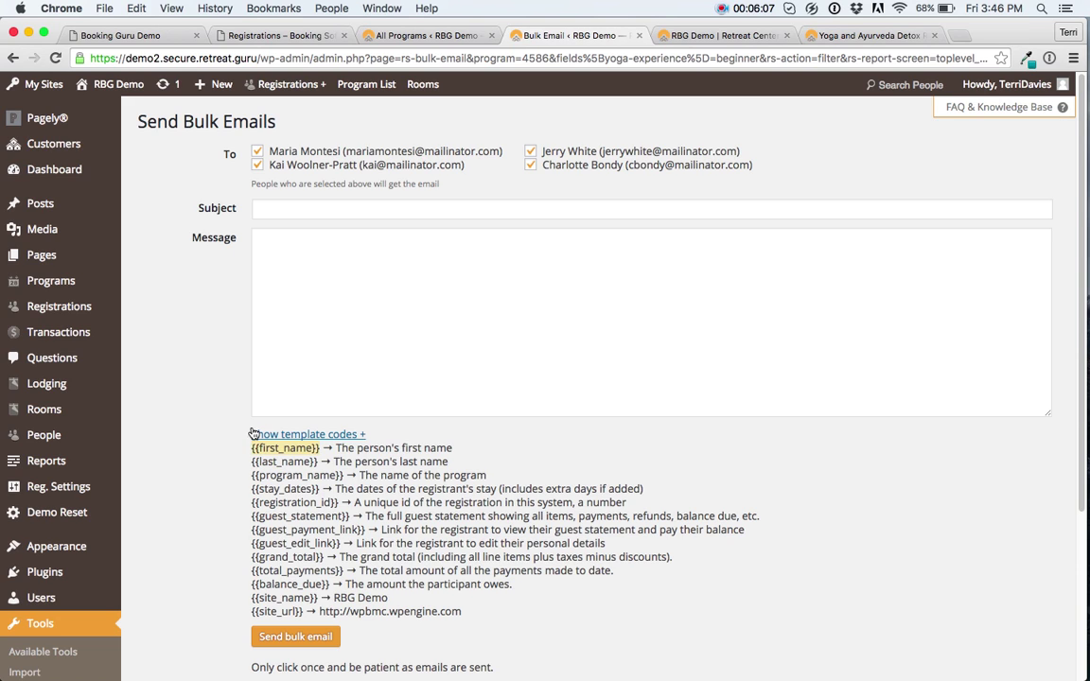
click(304, 268)
text(Hi)
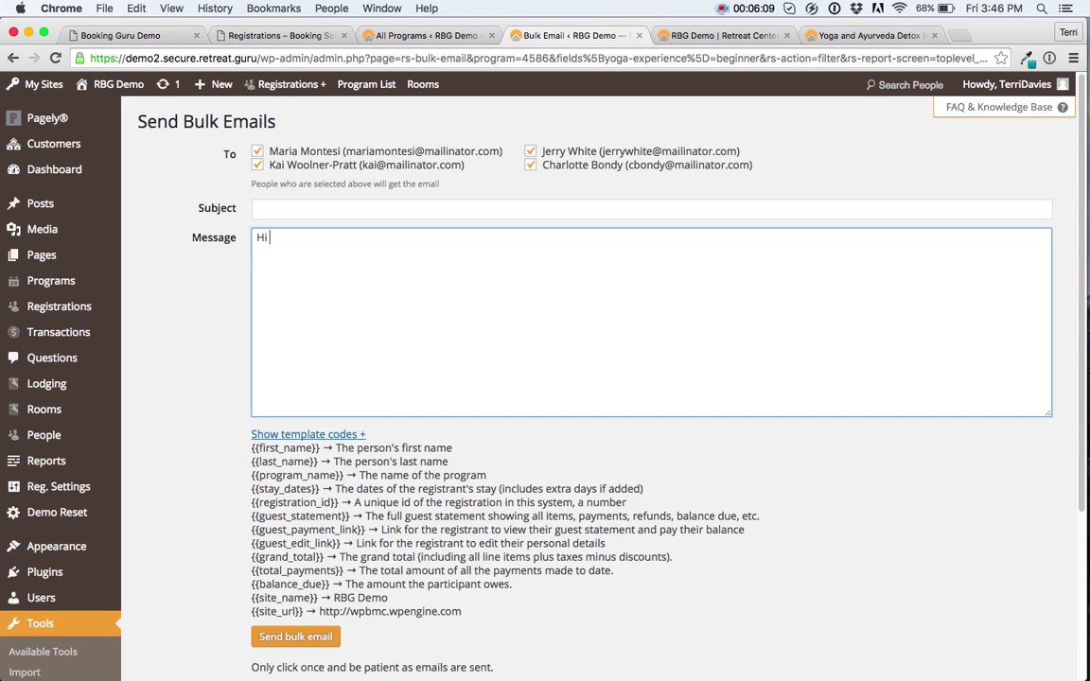
key(cmd+v)
text(,)
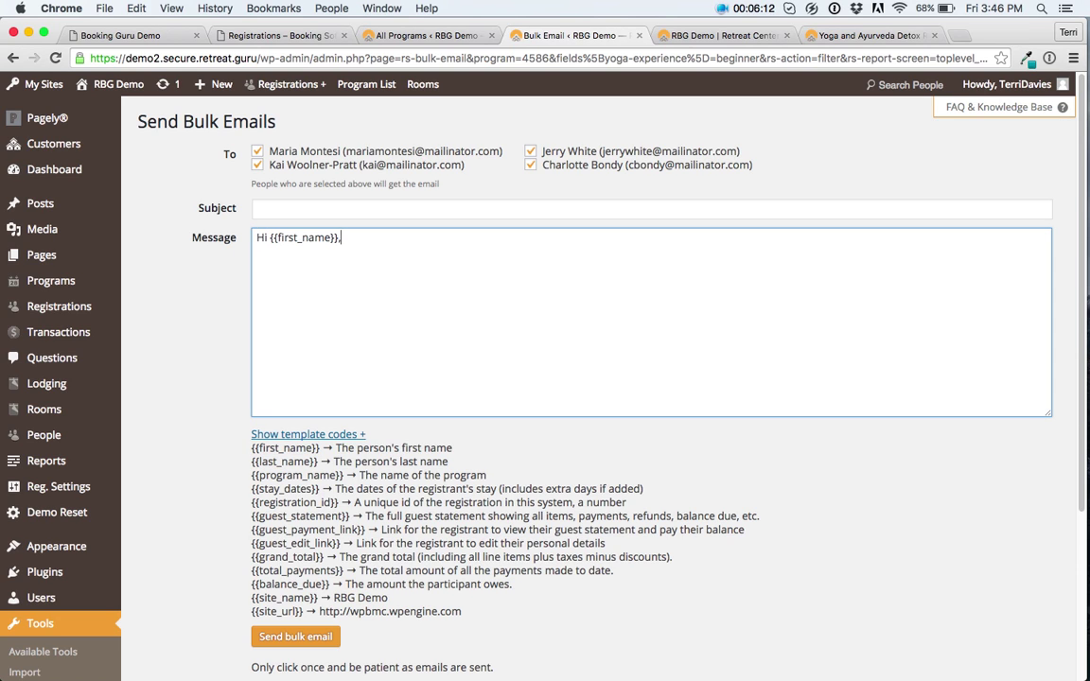
key(Return)
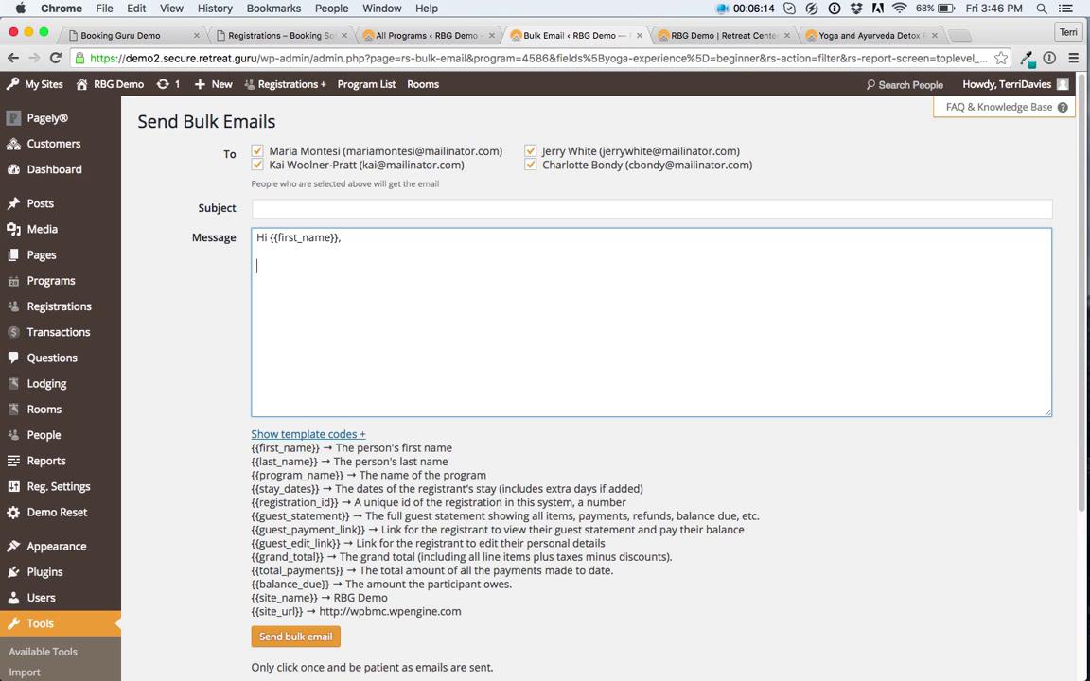